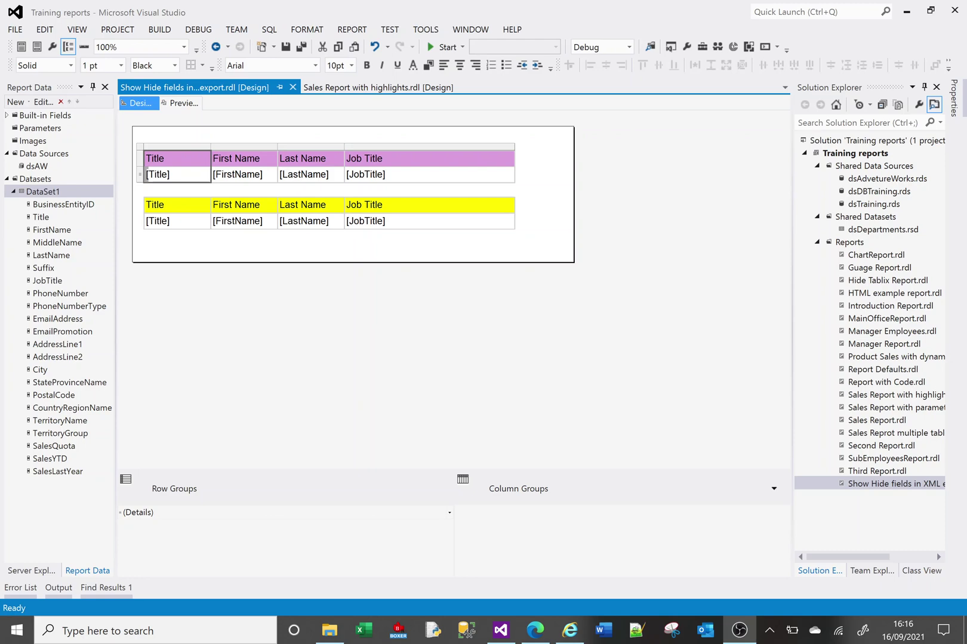
# - Preview the report and export it as XML with report data, saved as 'Show Hide fields in XML export v1.xml'
pyautogui.click(182, 103)
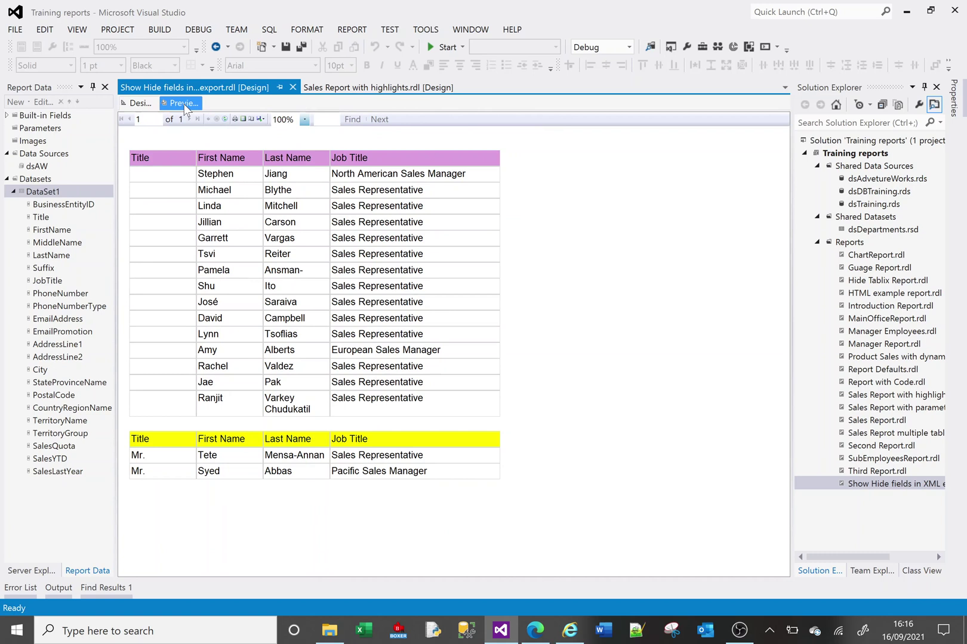
pyautogui.click(265, 120)
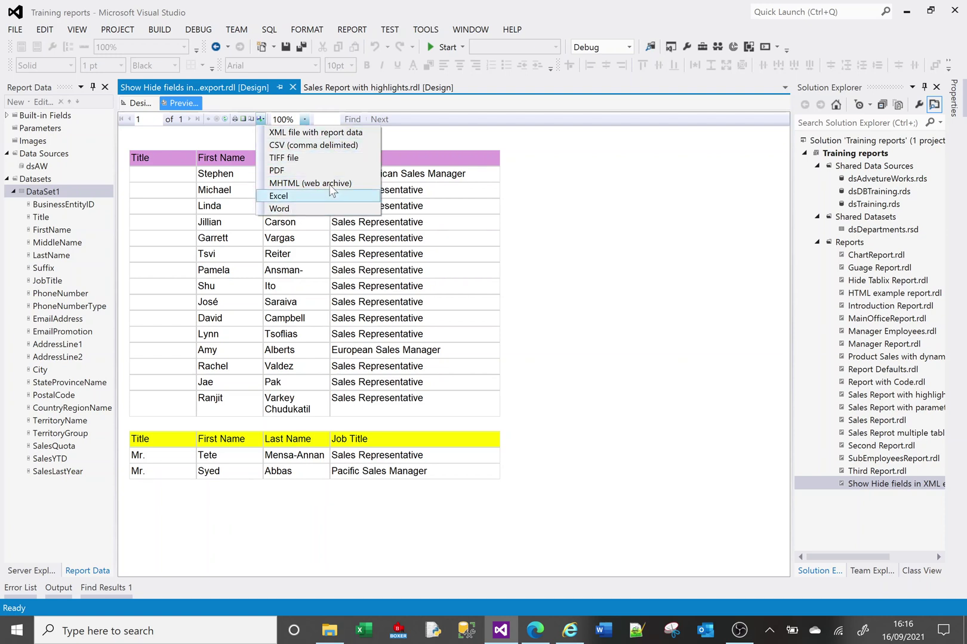
pyautogui.click(322, 133)
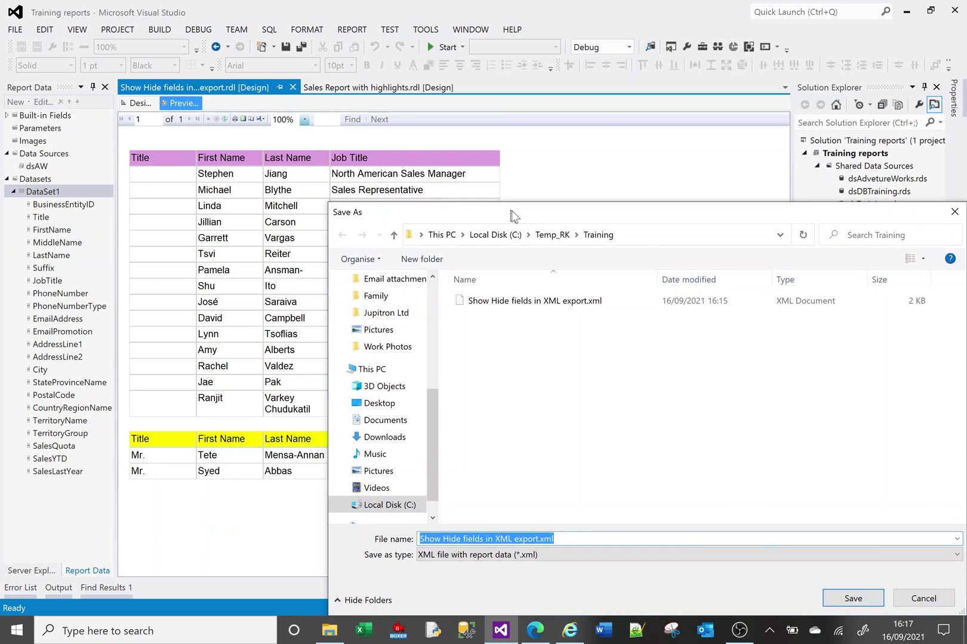
pyautogui.moveTo(511, 211); pyautogui.dragTo(287, 111)
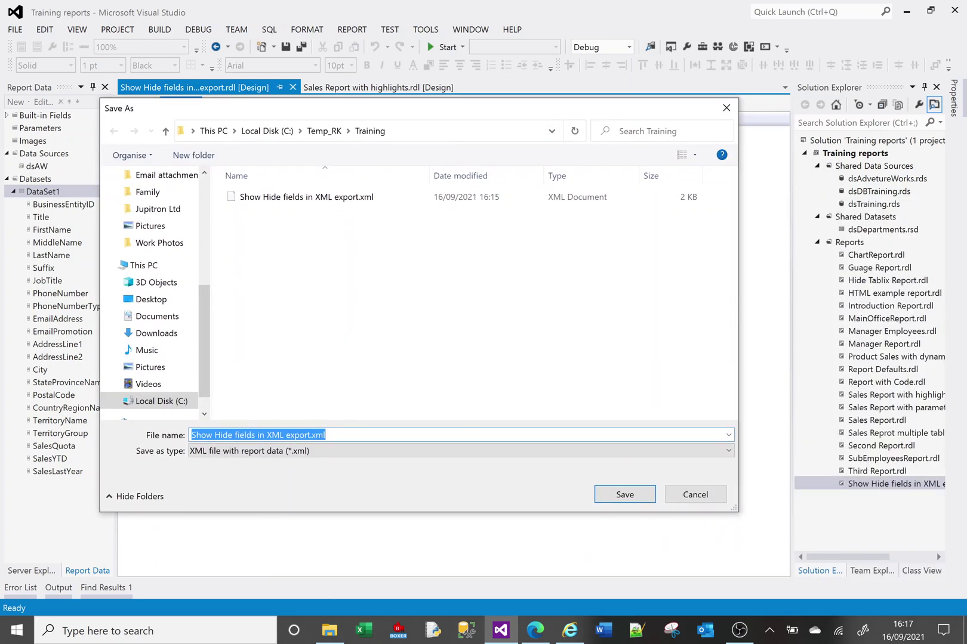
pyautogui.click(310, 435)
pyautogui.write('v1')
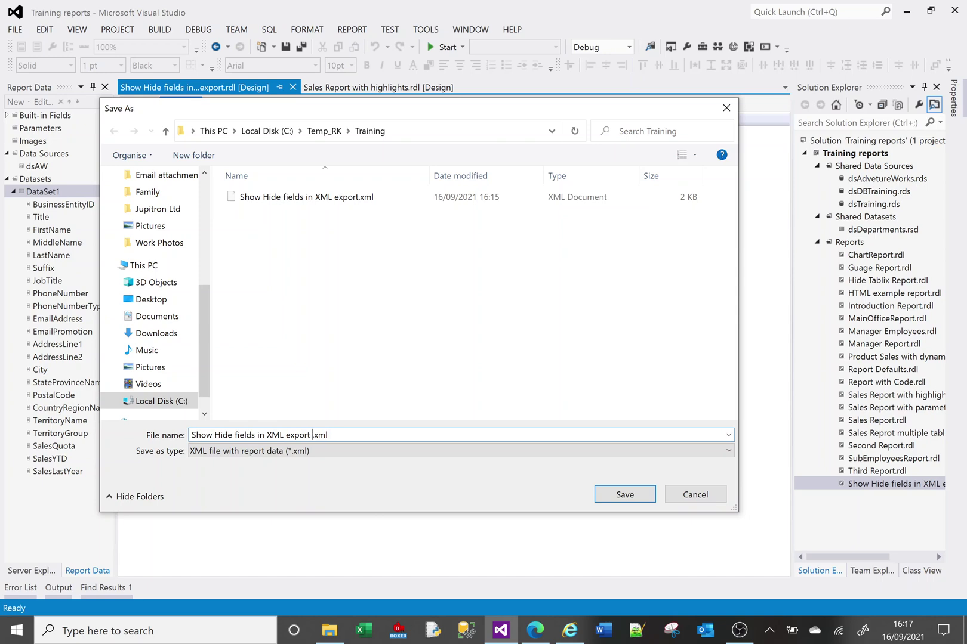
pyautogui.click(625, 494)
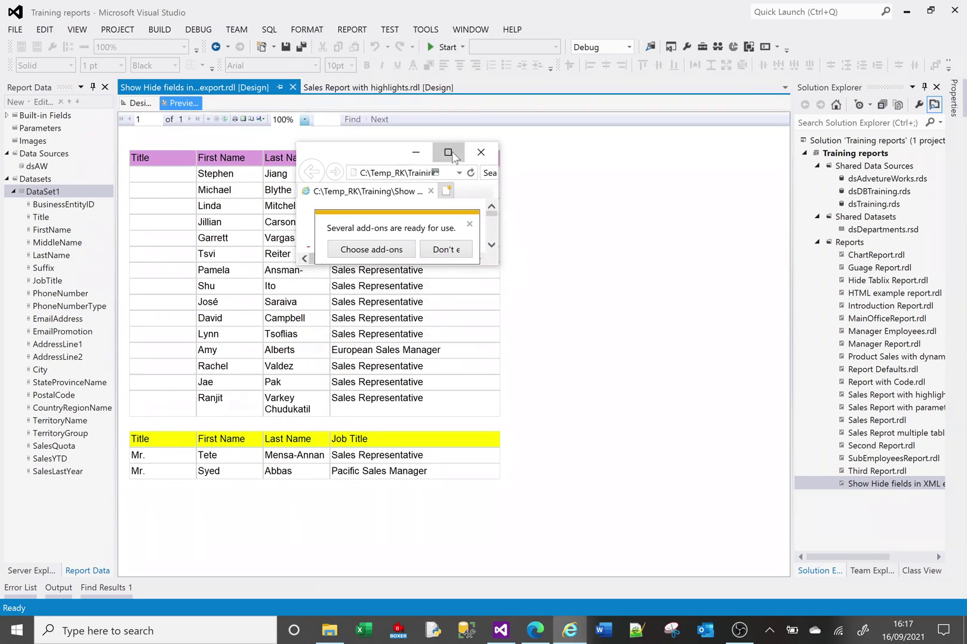
# - Maximise the XML viewer, glance at the report preview, then return to the XML
pyautogui.click(450, 151)
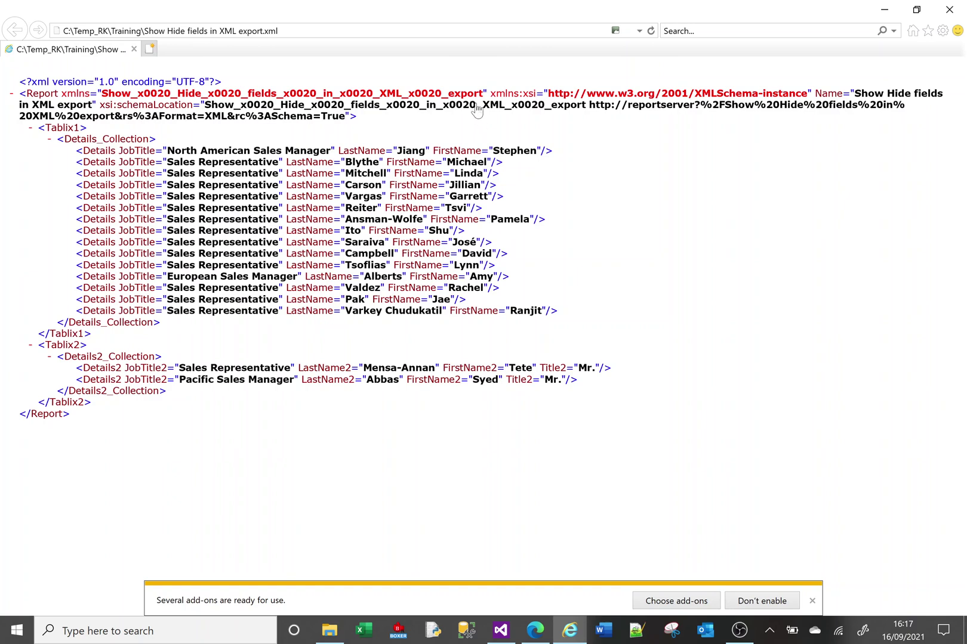
pyautogui.click(500, 631)
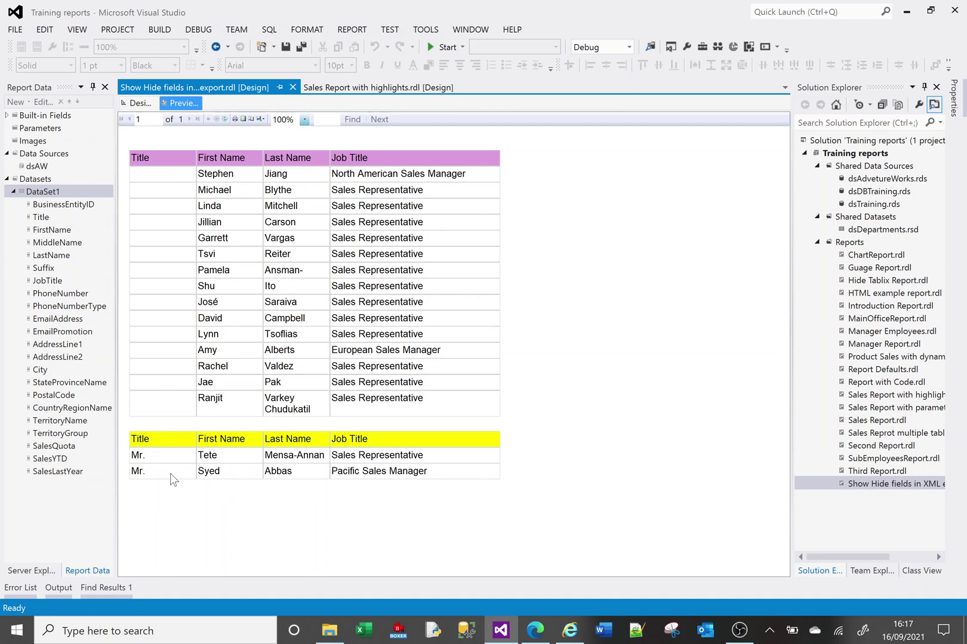
pyautogui.click(570, 631)
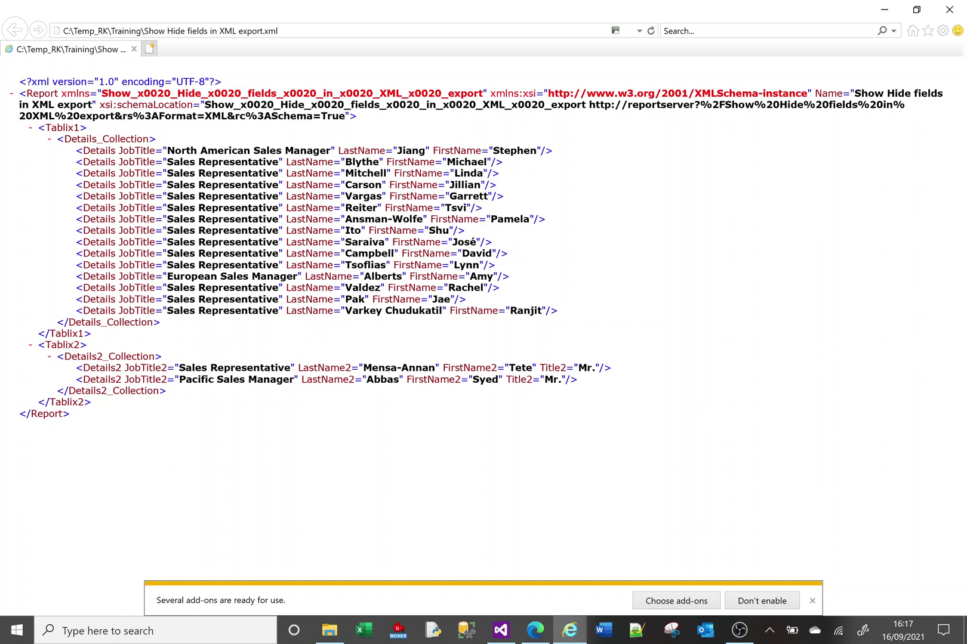
# - Highlight the JobTitle, LastName and FirstName attributes in the first few XML records
pyautogui.doubleClick(137, 150)
pyautogui.doubleClick(137, 162)
pyautogui.doubleClick(360, 150)
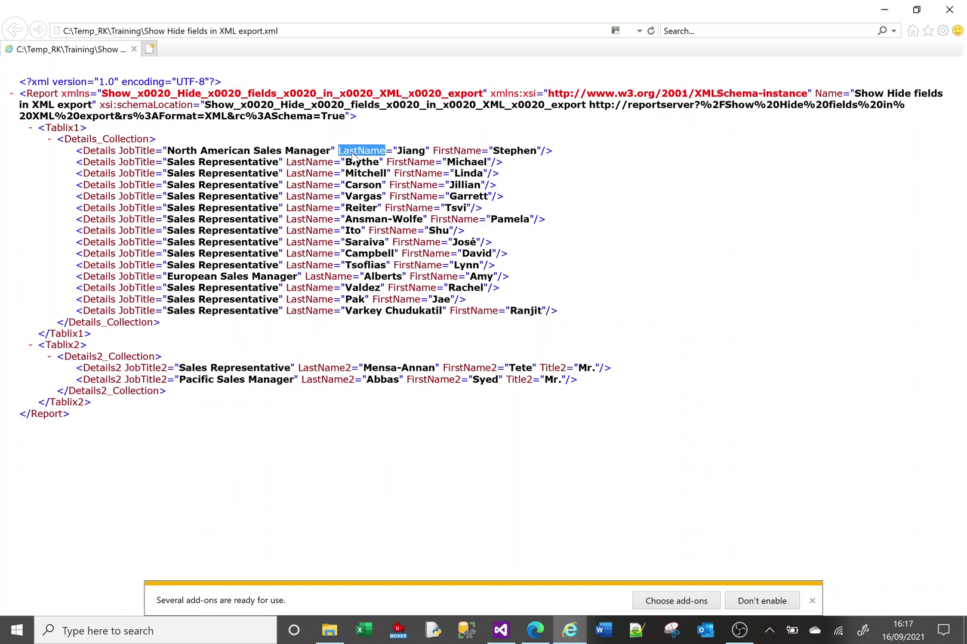
pyautogui.doubleClick(309, 162)
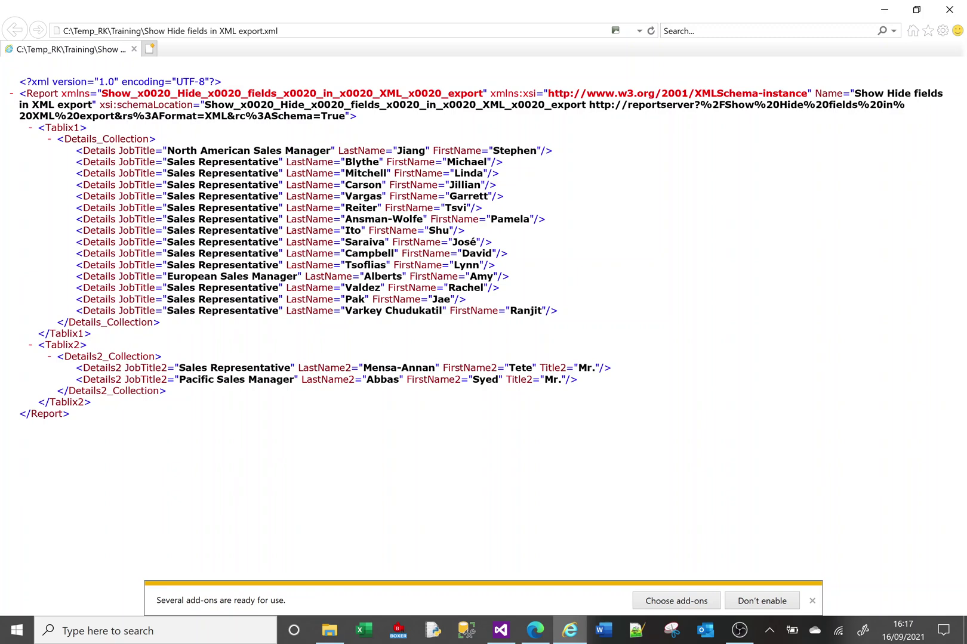
pyautogui.doubleClick(309, 173)
pyautogui.doubleClick(450, 151)
# - Compare the XML with the report preview, ending on Visual Studio's preview of both employee tables
pyautogui.click(500, 630)
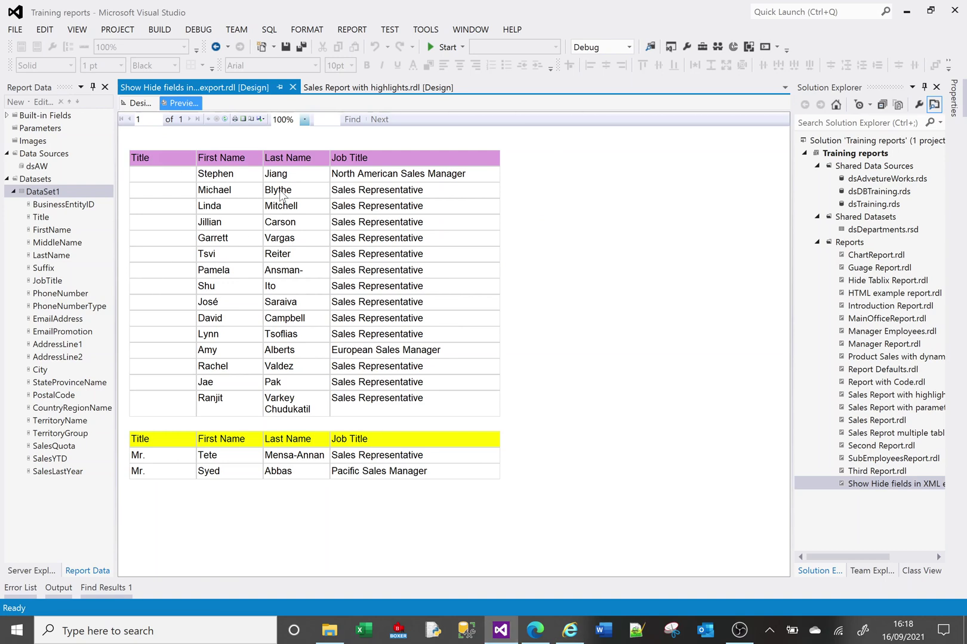
pyautogui.click(569, 631)
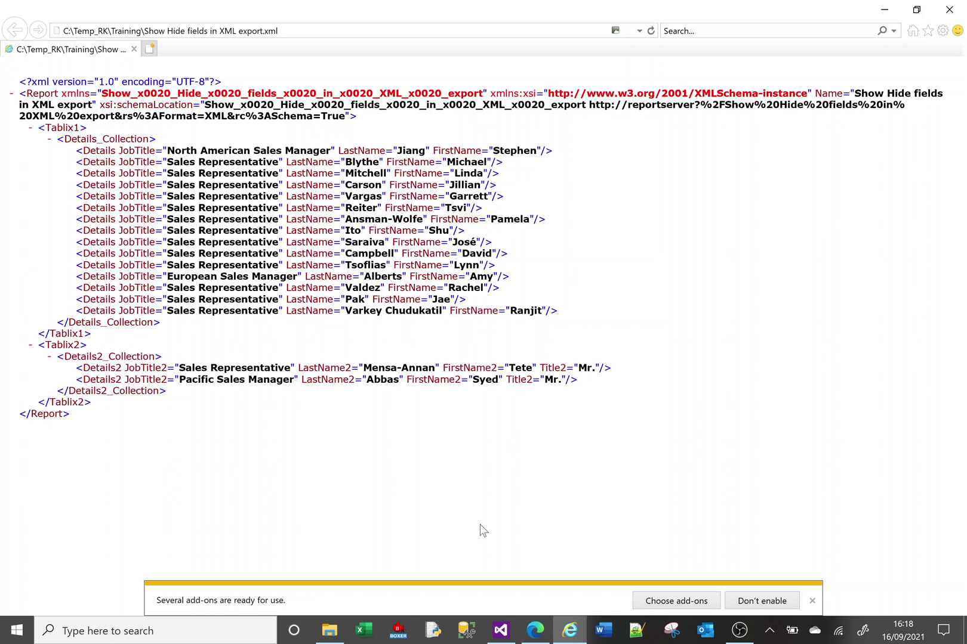
pyautogui.click(501, 631)
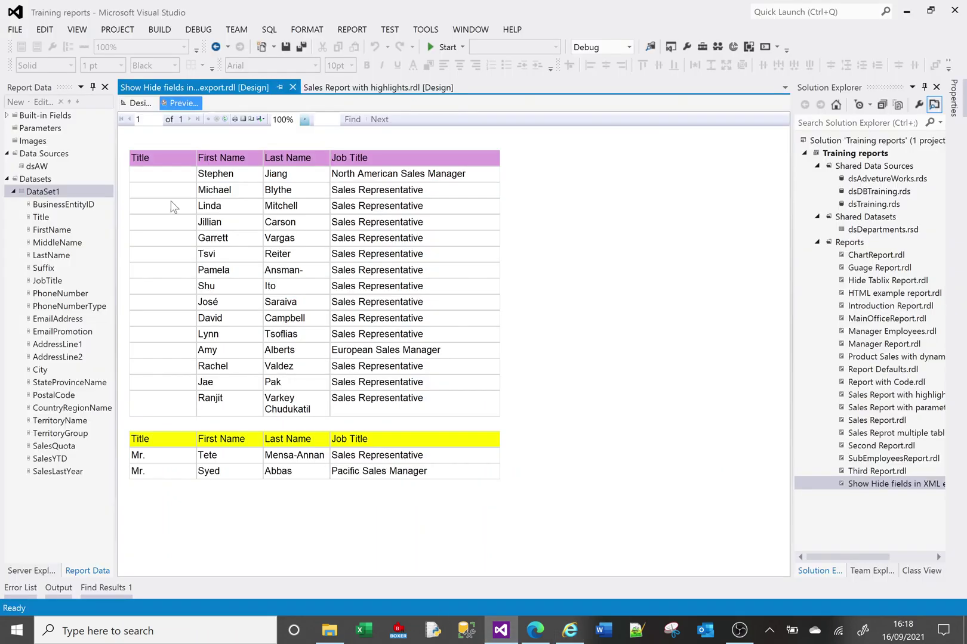
# - In Design, widen the body and add a PhoneNumber column right of the top table's Job Title
pyautogui.click(136, 103)
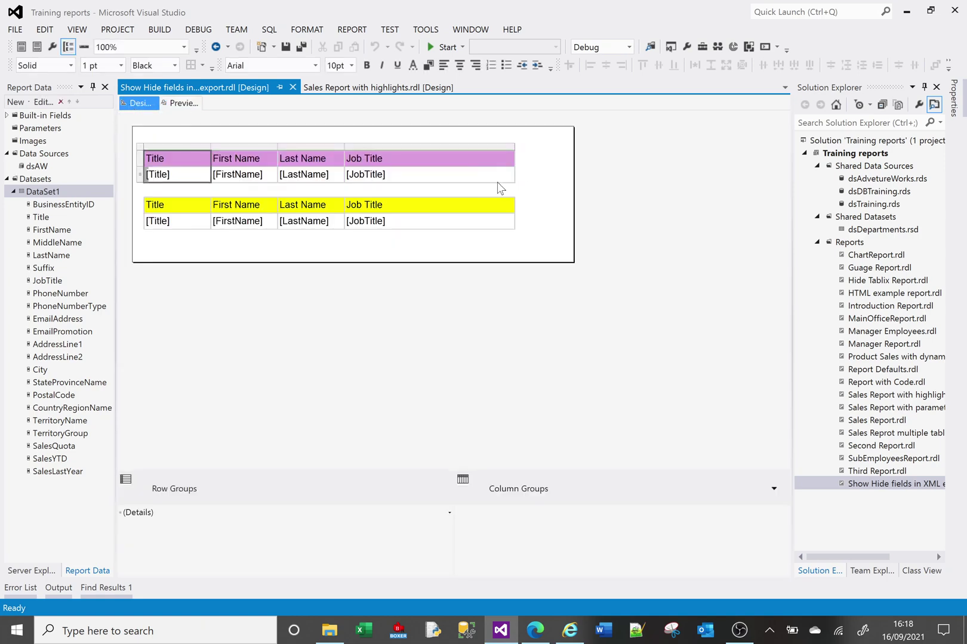
pyautogui.moveTo(573, 170); pyautogui.dragTo(625, 171)
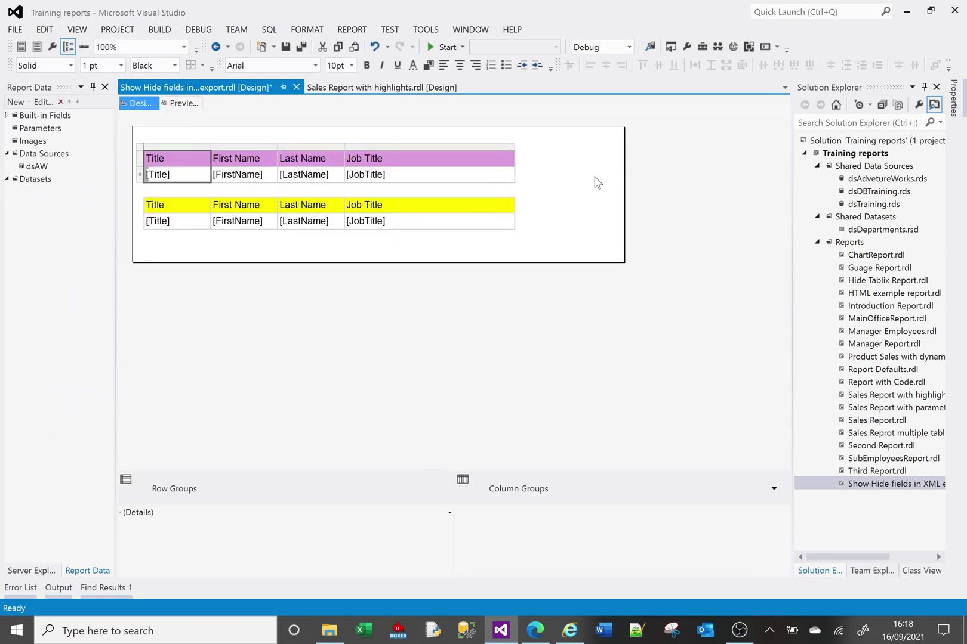
pyautogui.click(470, 173)
pyautogui.rightClick(468, 150)
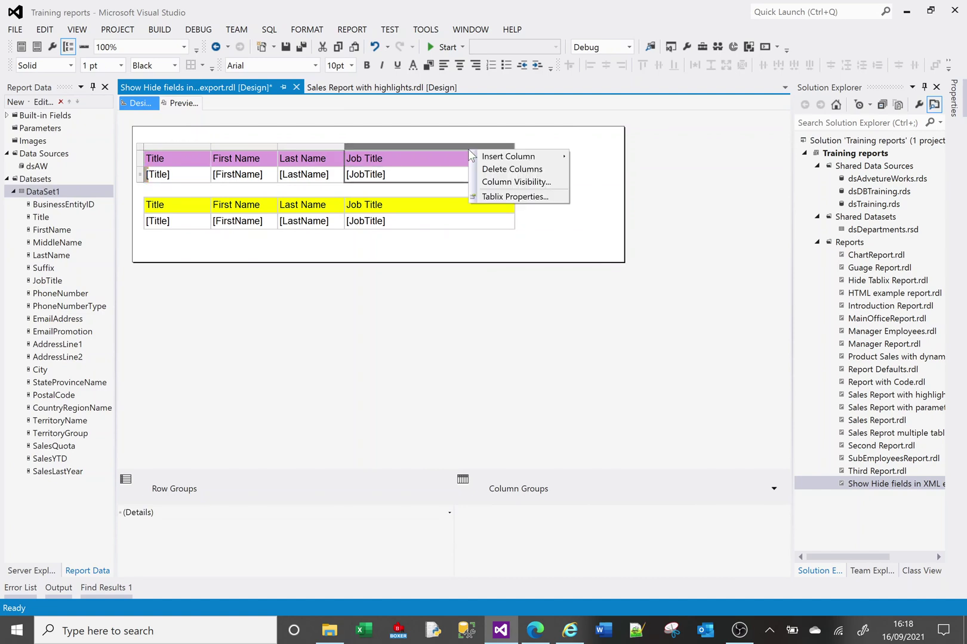
pyautogui.moveTo(514, 158)
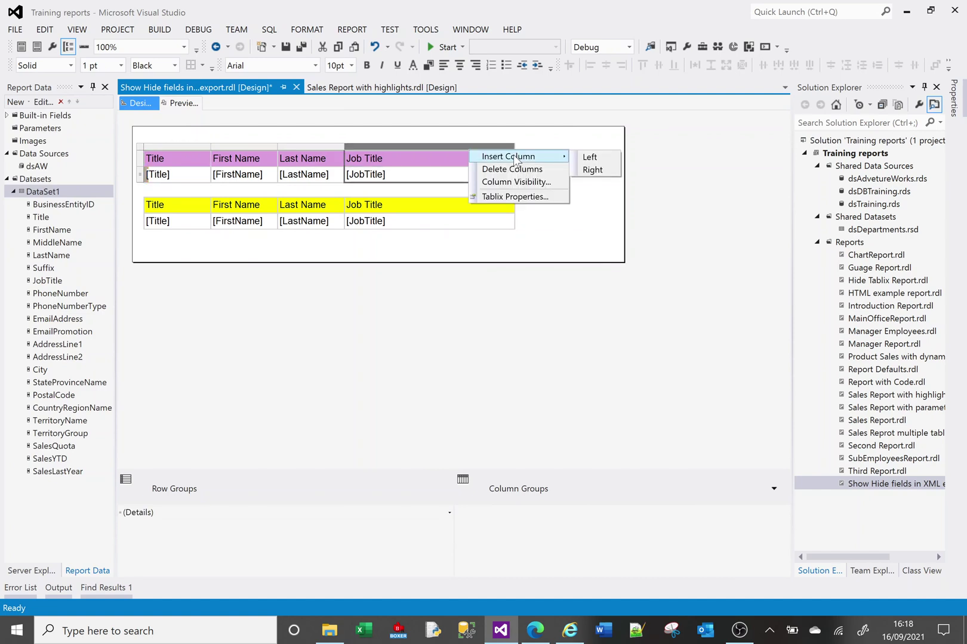
pyautogui.click(592, 169)
pyautogui.click(574, 173)
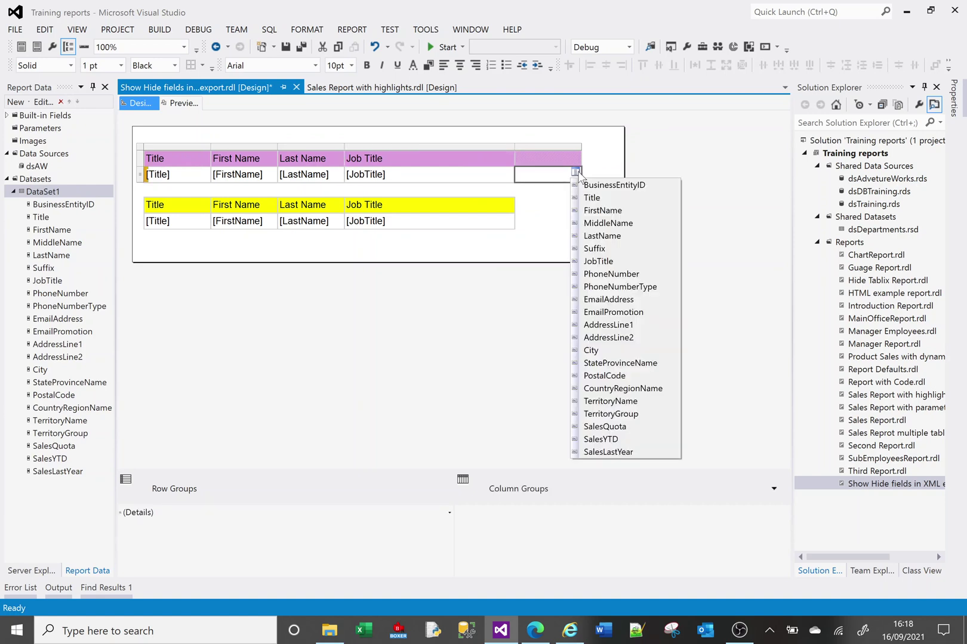
pyautogui.click(608, 274)
# - Add a PhoneNumber column right of Job Title in the lower yellow table
pyautogui.click(492, 209)
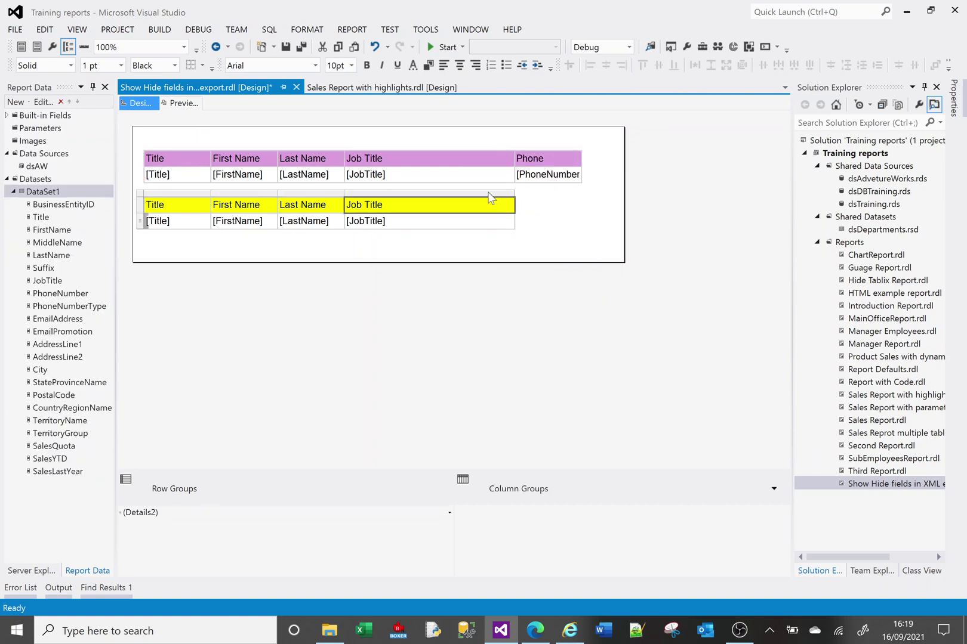
pyautogui.rightClick(488, 192)
pyautogui.moveTo(525, 200)
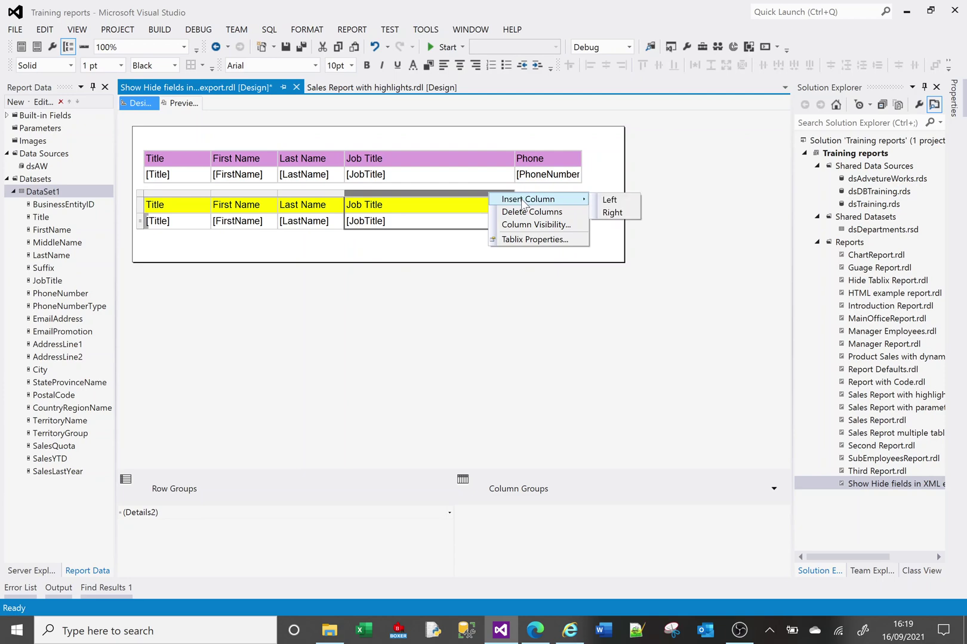
pyautogui.click(610, 211)
pyautogui.click(575, 220)
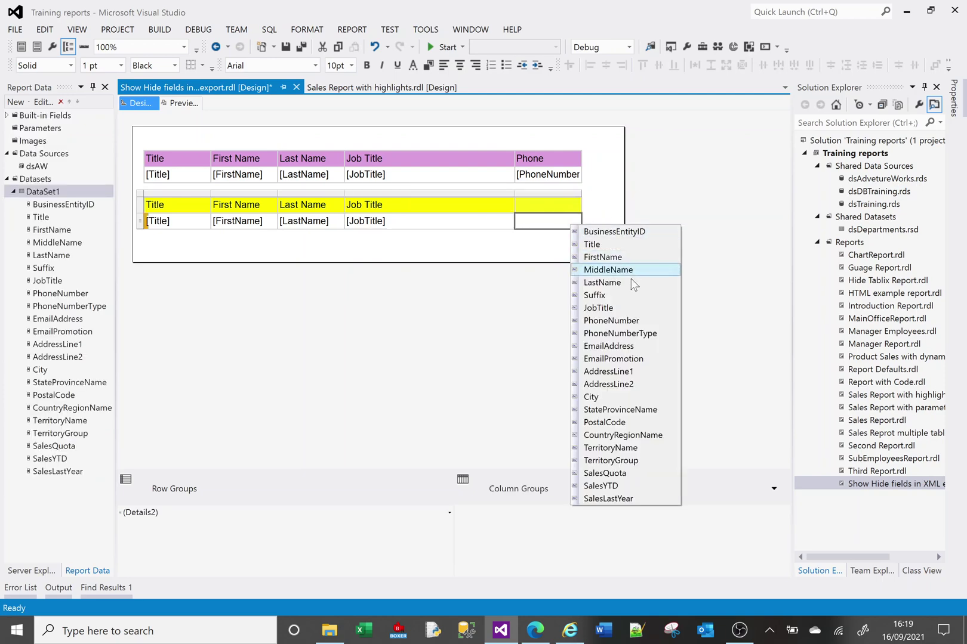
pyautogui.click(629, 325)
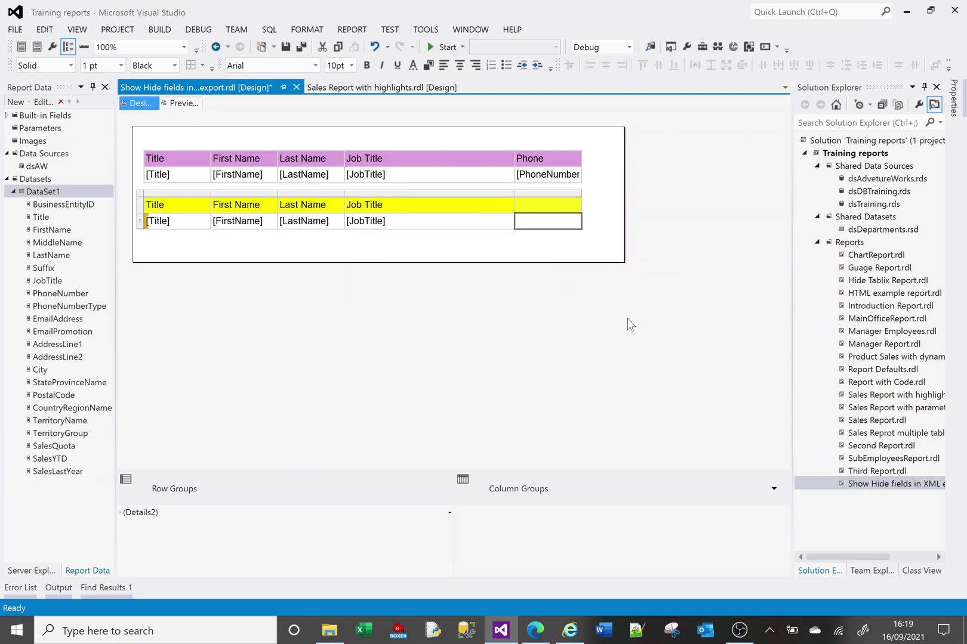
# - Preview the report and export it as XML with data named 'Show Hide fields in XML export v2.xml'
pyautogui.click(176, 103)
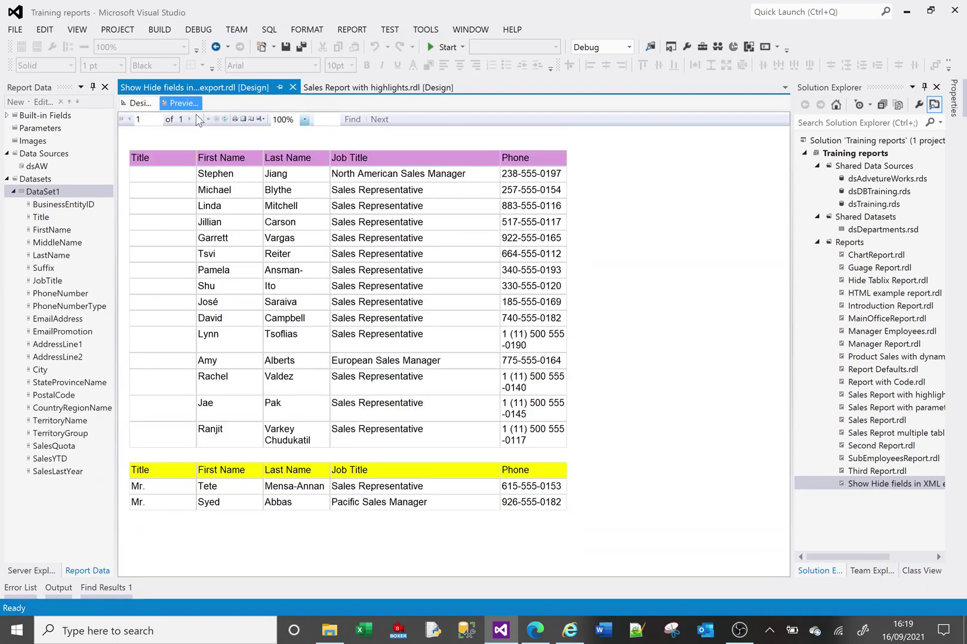
pyautogui.click(261, 118)
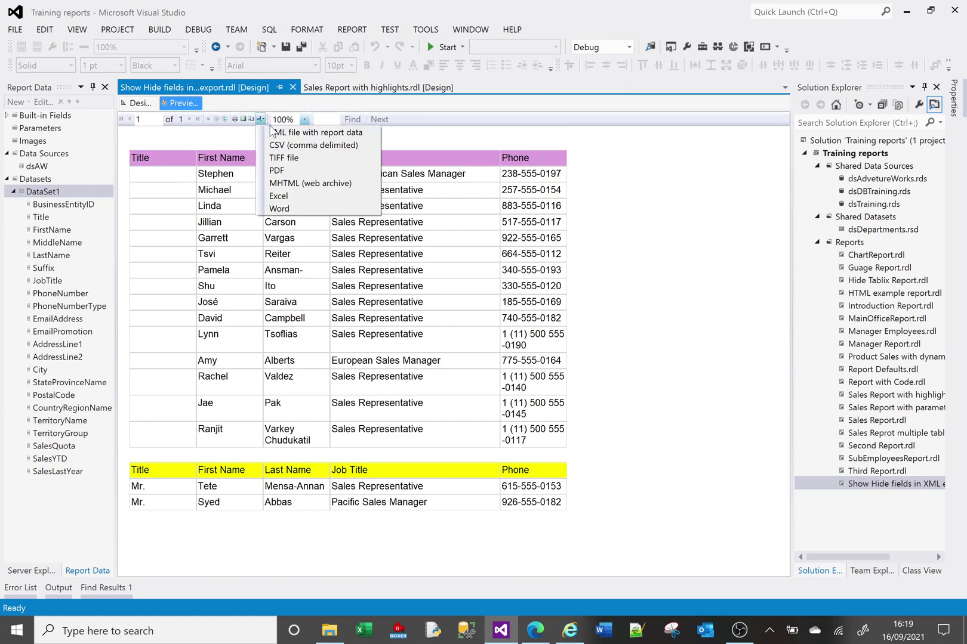
pyautogui.click(275, 133)
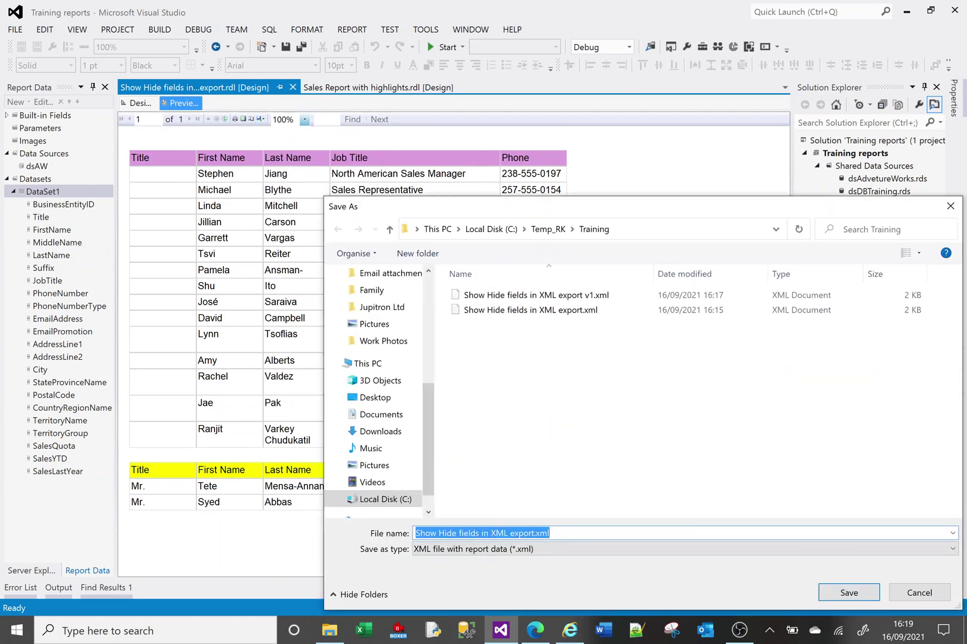
pyautogui.click(531, 533)
pyautogui.write('v2')
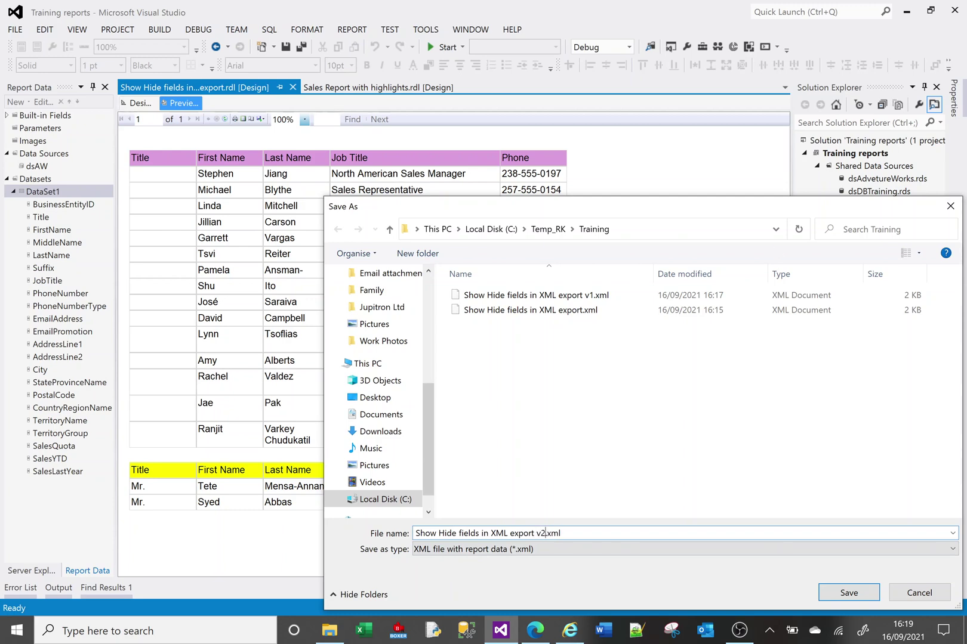
pyautogui.press('Return')
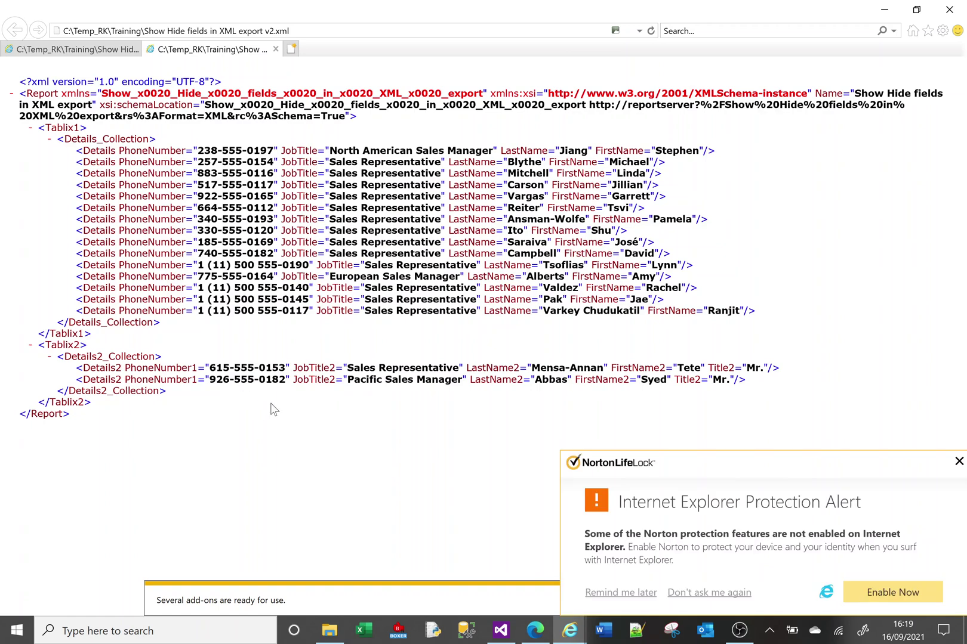
# - Dismiss the Norton alert and minimise Internet Explorer to reveal the report preview
pyautogui.click(959, 462)
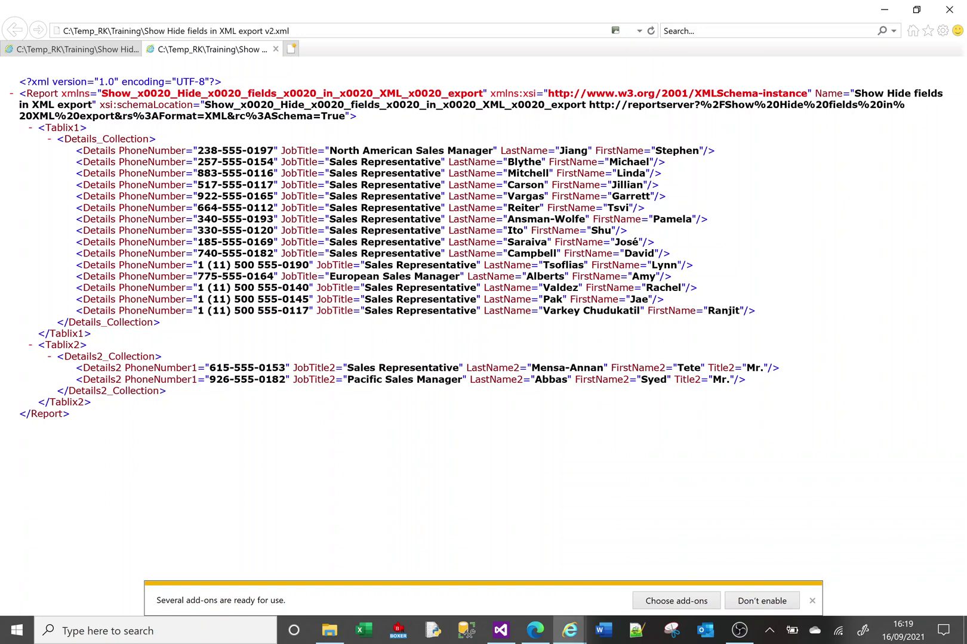
pyautogui.click(884, 10)
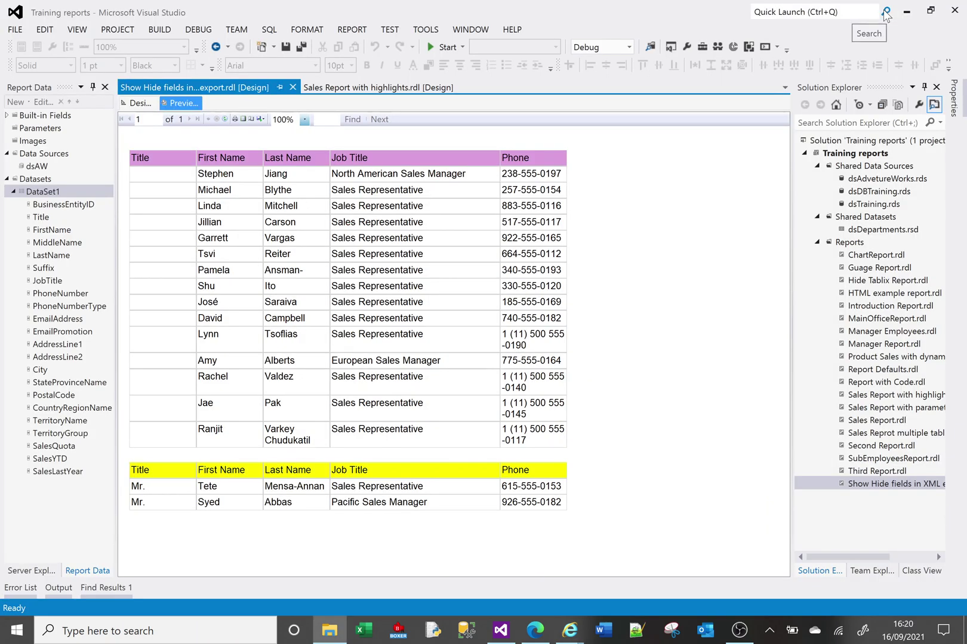
# - In Design, select the pink table's Phone column and set its DataElementOutput property to NoOutput
pyautogui.click(144, 104)
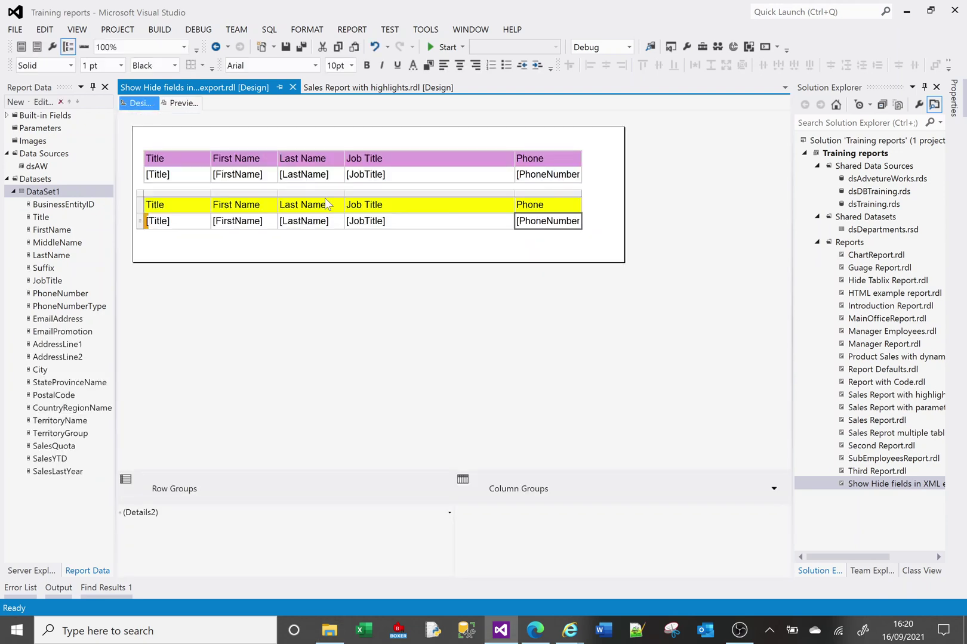
pyautogui.click(419, 254)
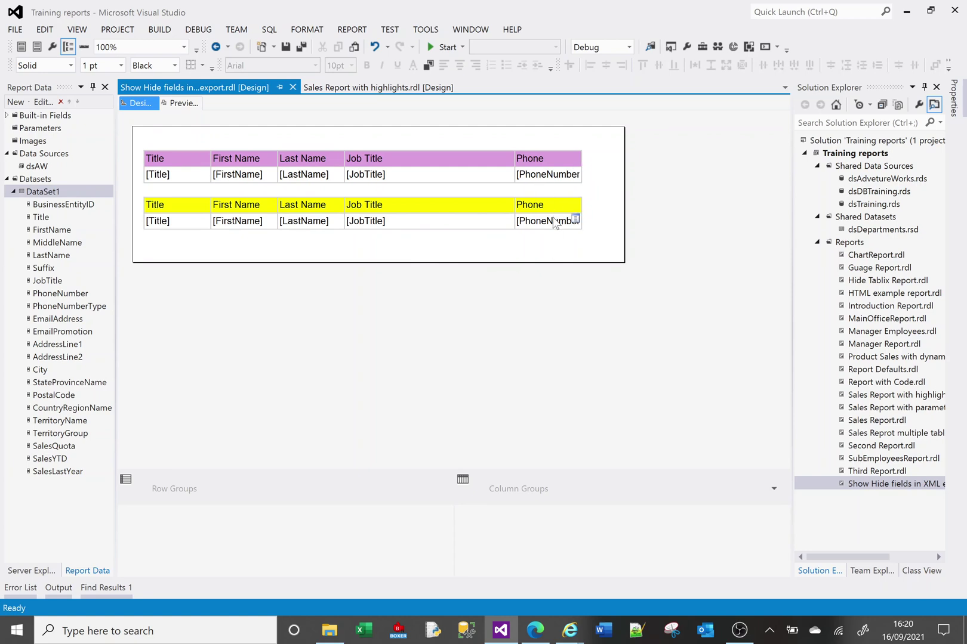
pyautogui.click(543, 155)
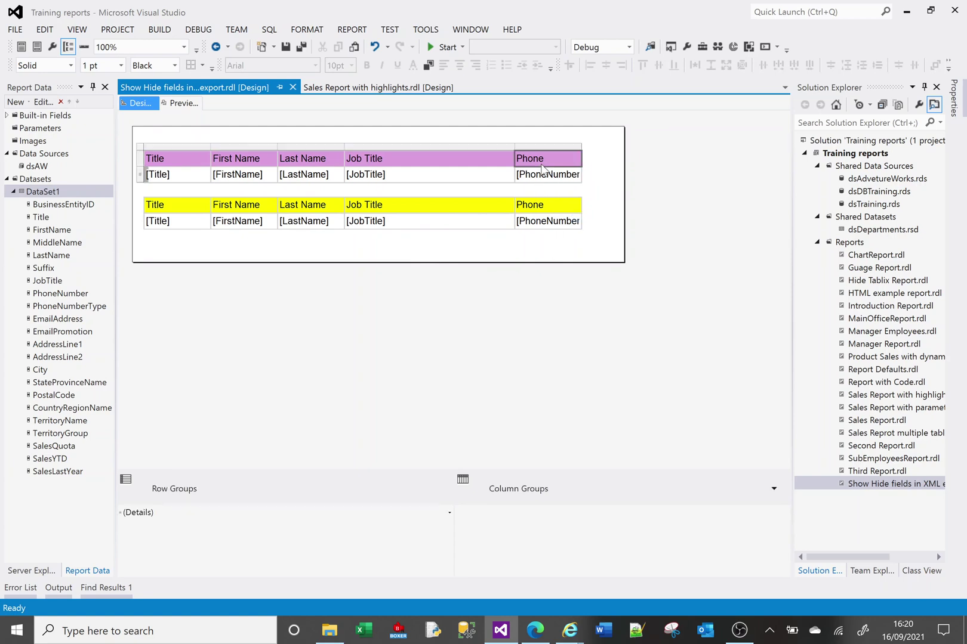
pyautogui.click(541, 147)
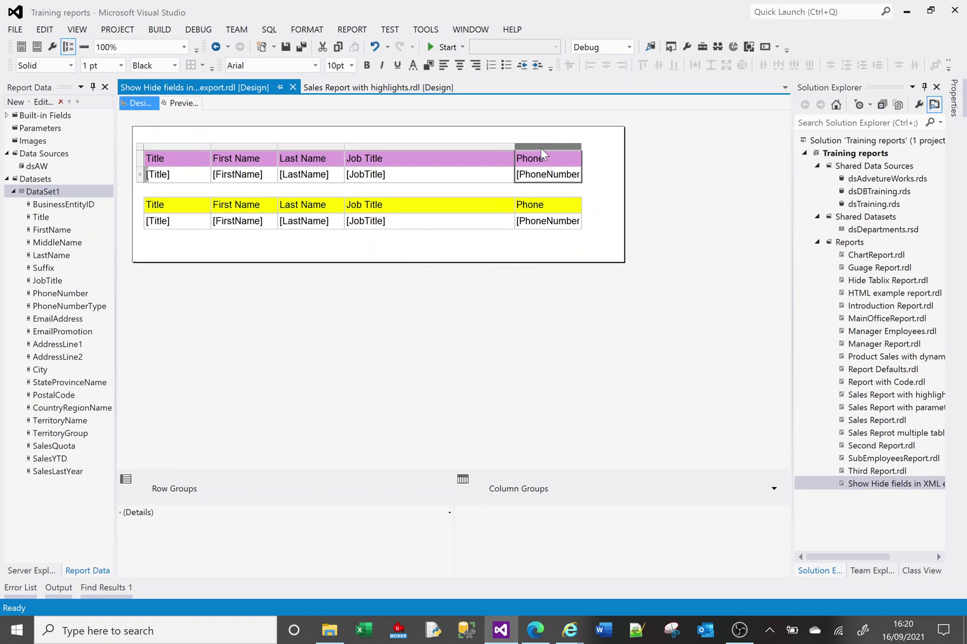
pyautogui.click(542, 173)
pyautogui.hotkey('ctrl', 'c')
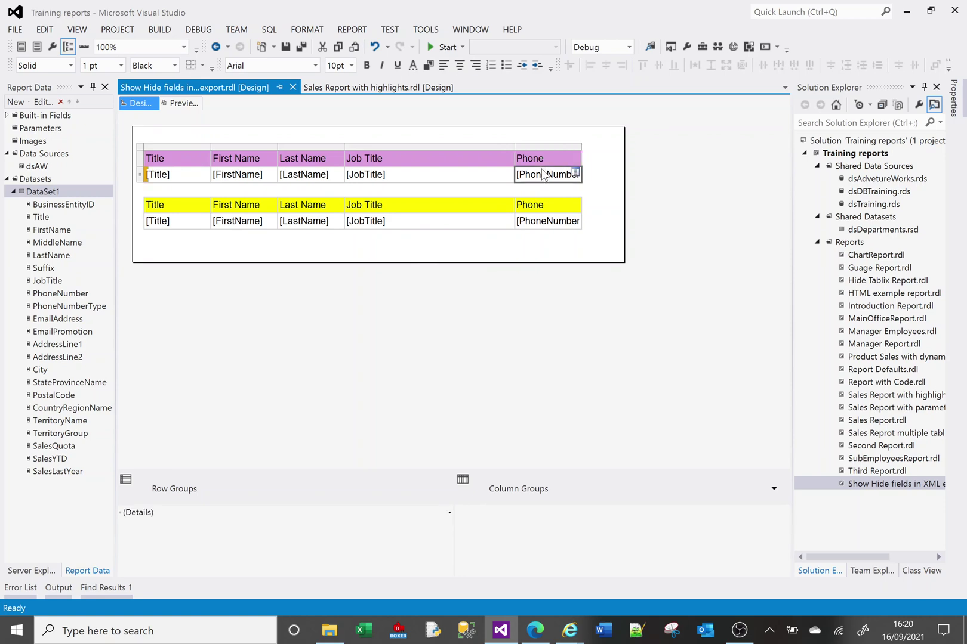
pyautogui.click(545, 146)
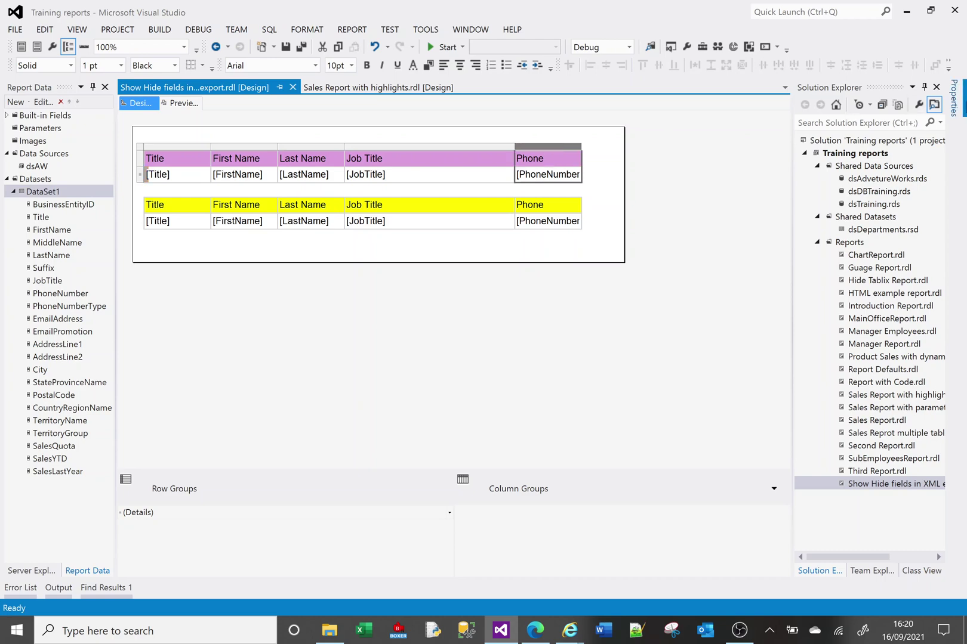
pyautogui.click(955, 109)
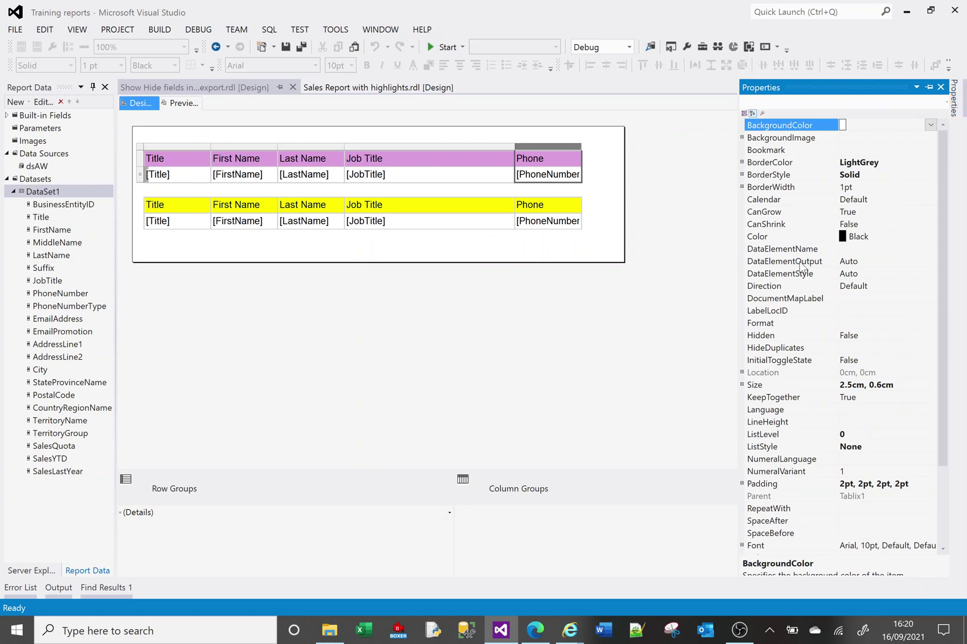
pyautogui.click(859, 262)
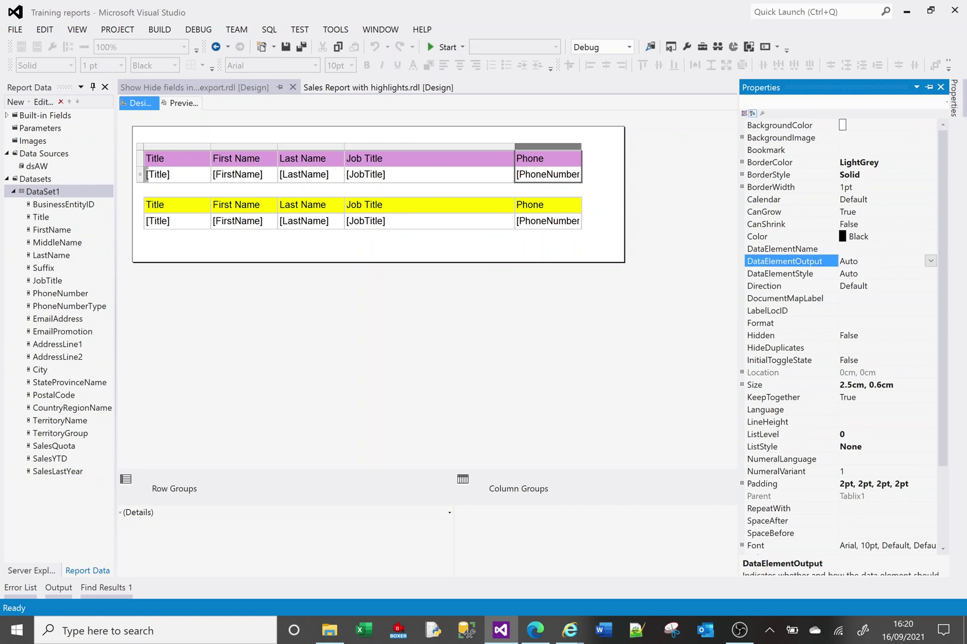
pyautogui.click(930, 260)
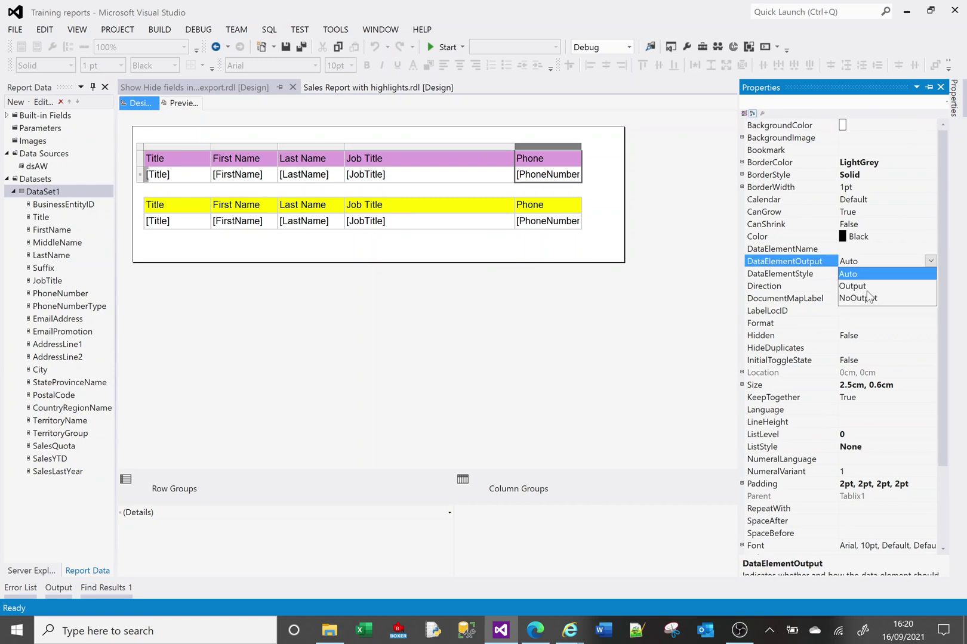
pyautogui.click(851, 298)
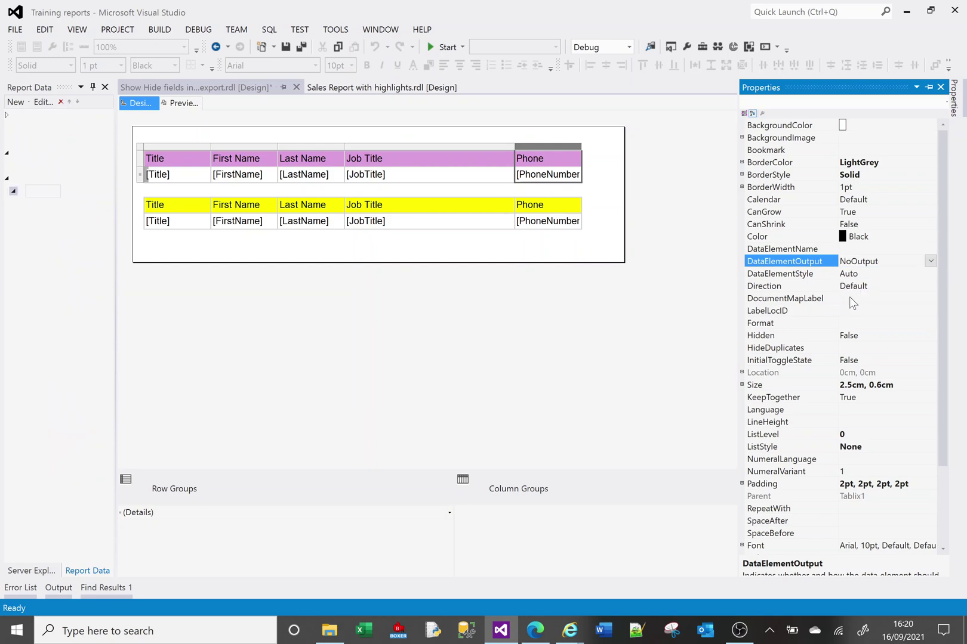
pyautogui.click(340, 242)
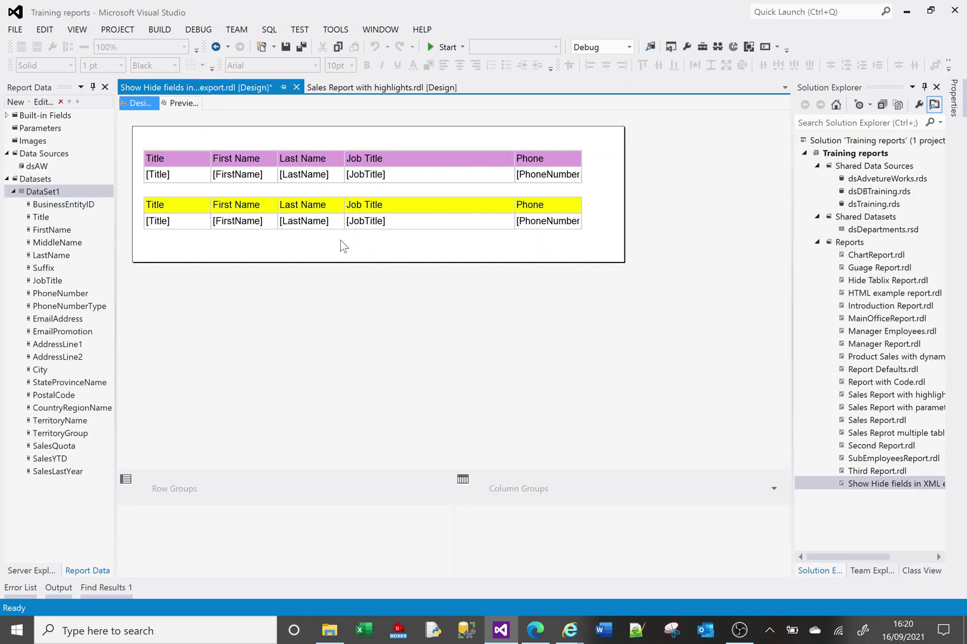
# - Preview the report and start an XML-with-data export, adding ' v3' to the file name
pyautogui.click(183, 105)
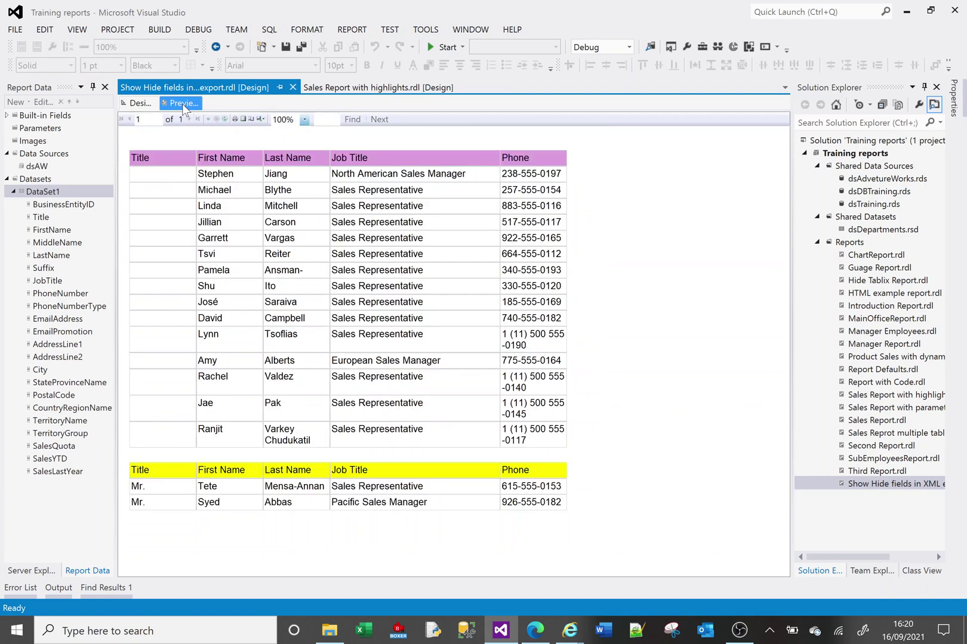
pyautogui.click(261, 120)
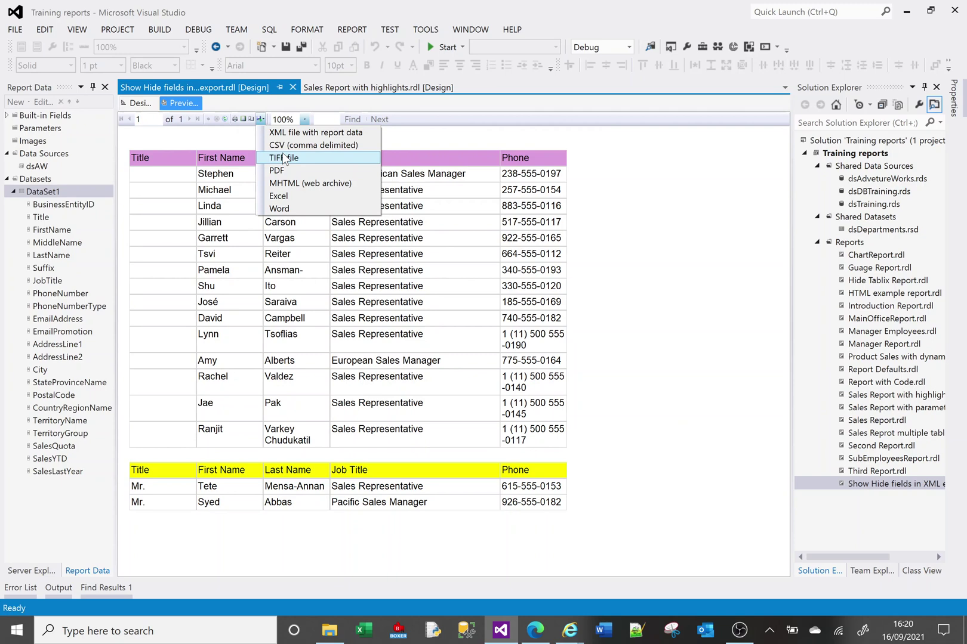
pyautogui.click(281, 133)
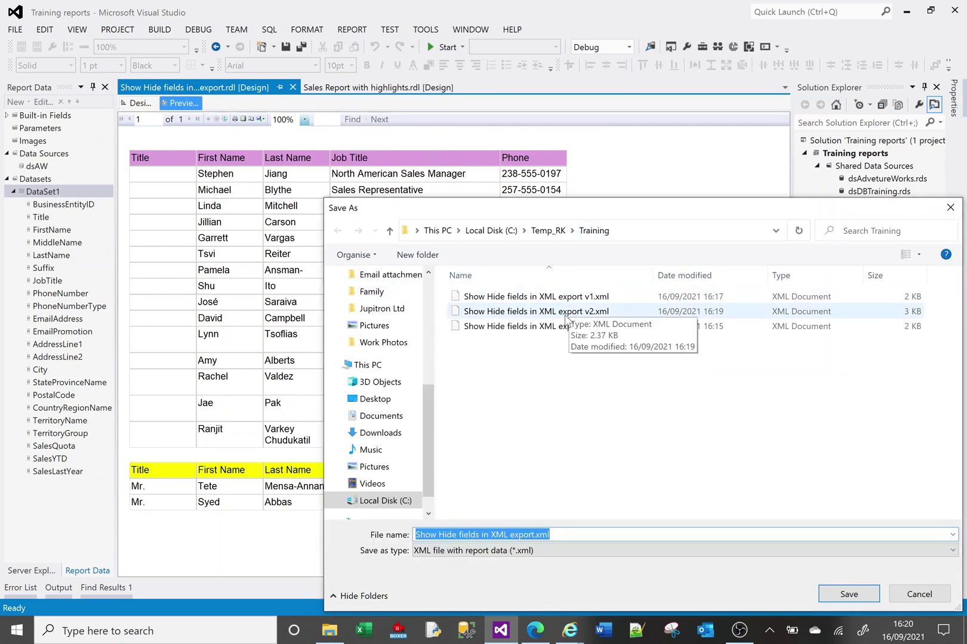
pyautogui.click(531, 534)
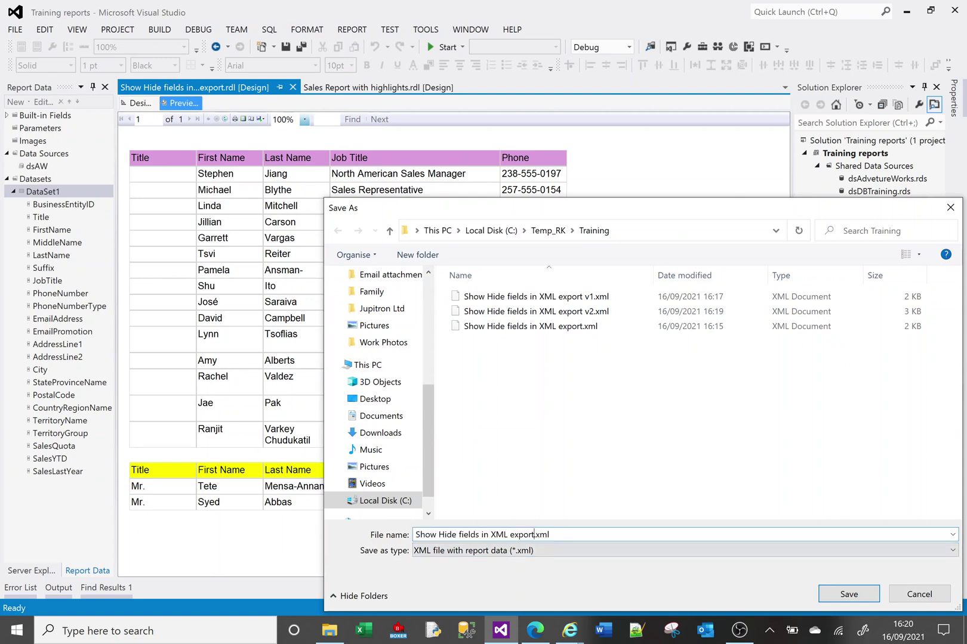
pyautogui.write('v3')
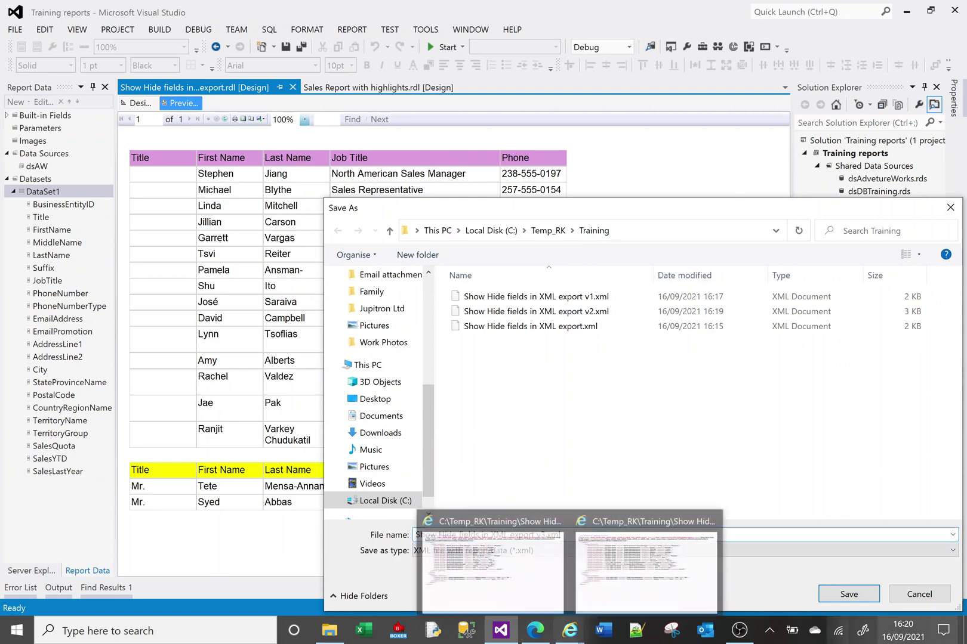
# - Save the v3 XML export, confirm the top table lacks PhoneNumber, then minimise the browser
pyautogui.click(849, 595)
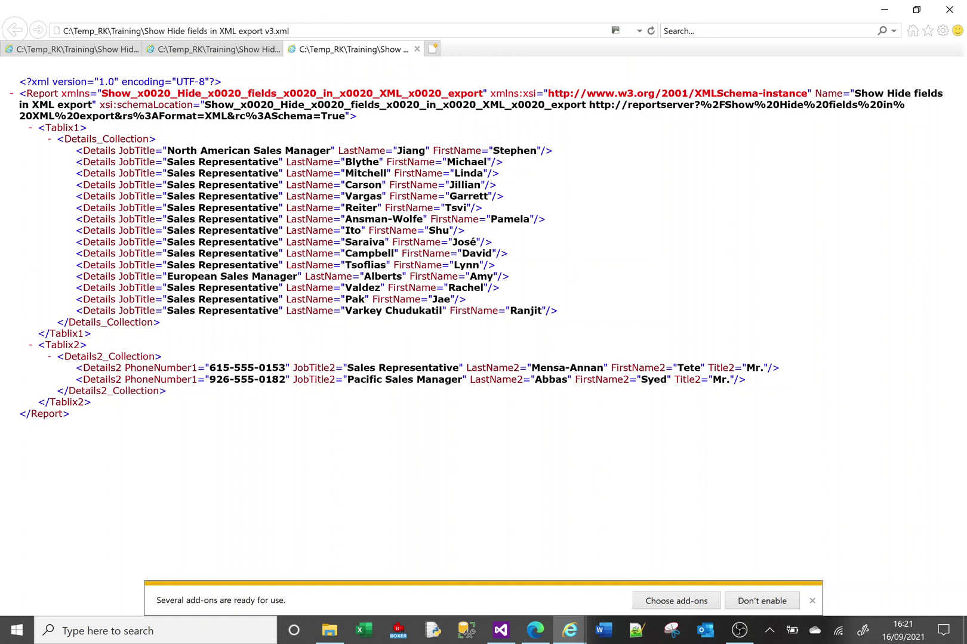
pyautogui.click(884, 9)
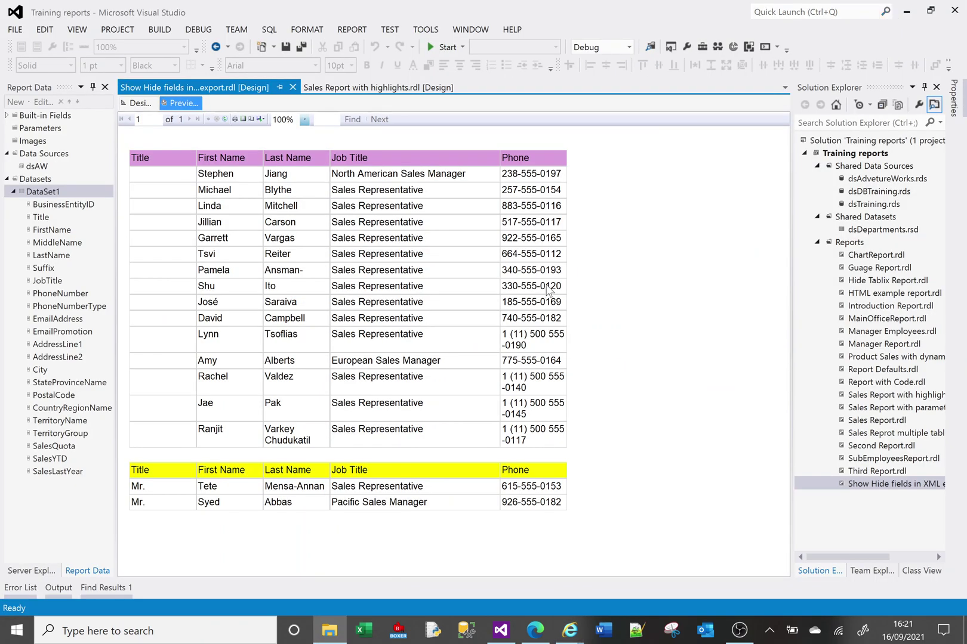
# - Set the yellow table's visibility to Hide in Tablix Properties and check the preview
pyautogui.click(144, 104)
pyautogui.click(535, 212)
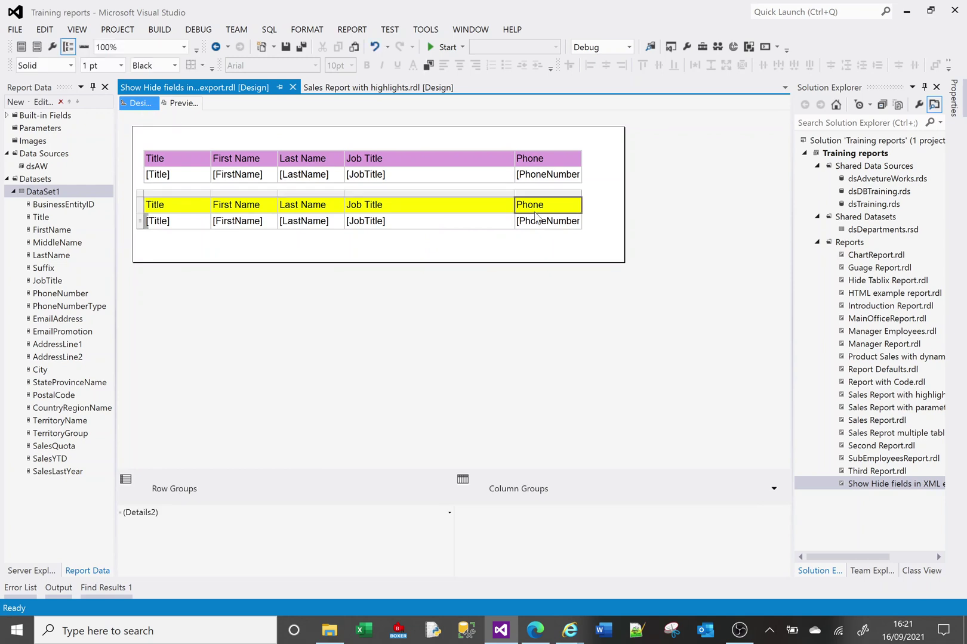
pyautogui.click(541, 195)
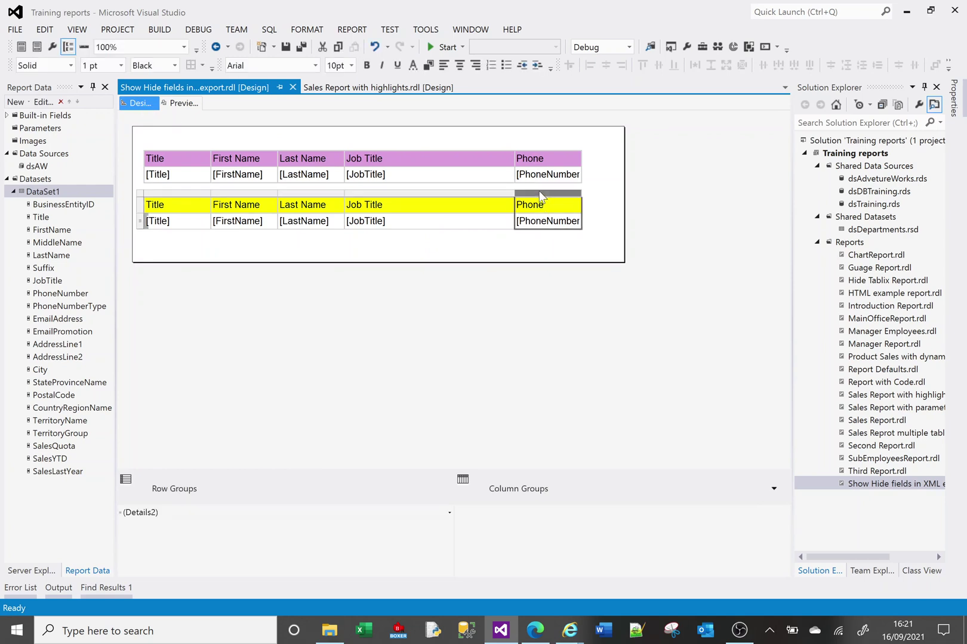
pyautogui.rightClick(540, 192)
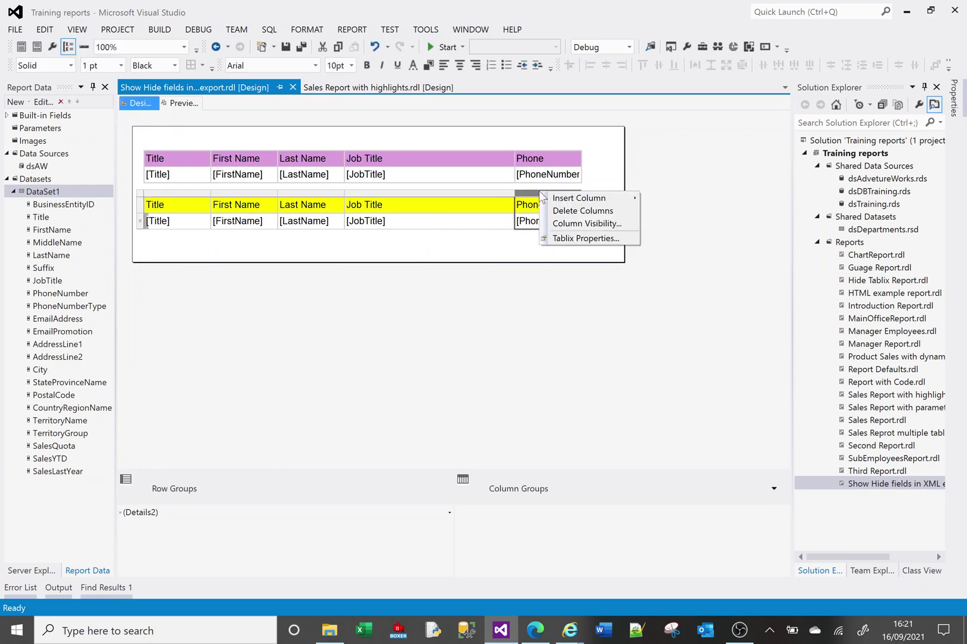
pyautogui.click(568, 238)
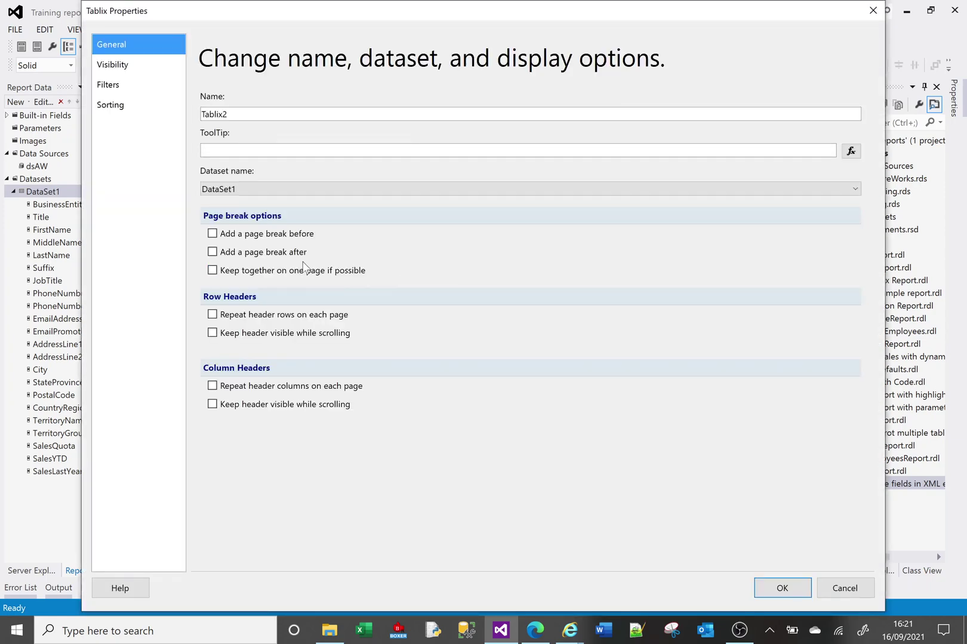
pyautogui.click(118, 66)
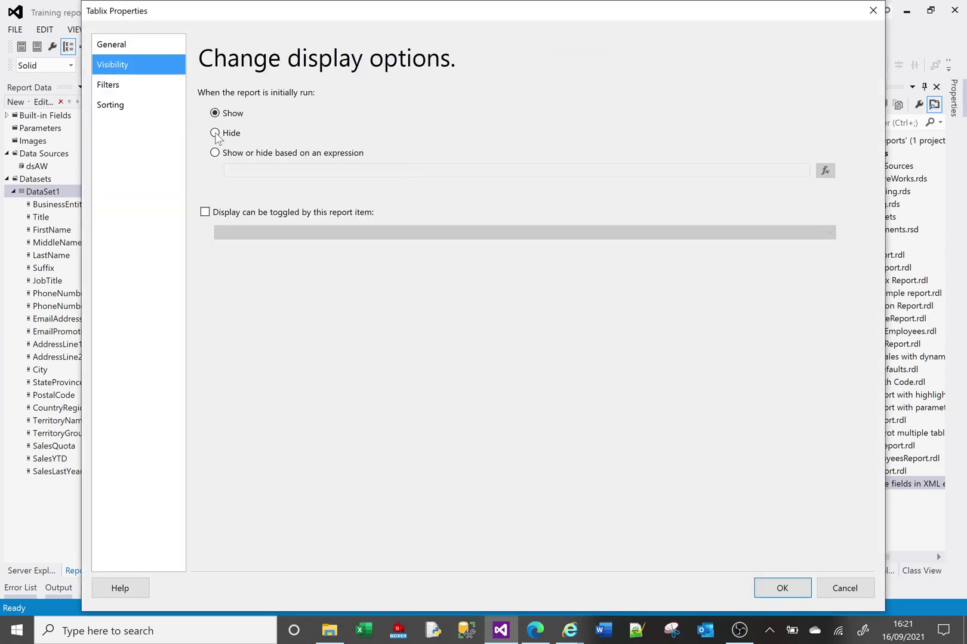
pyautogui.click(216, 133)
pyautogui.click(781, 587)
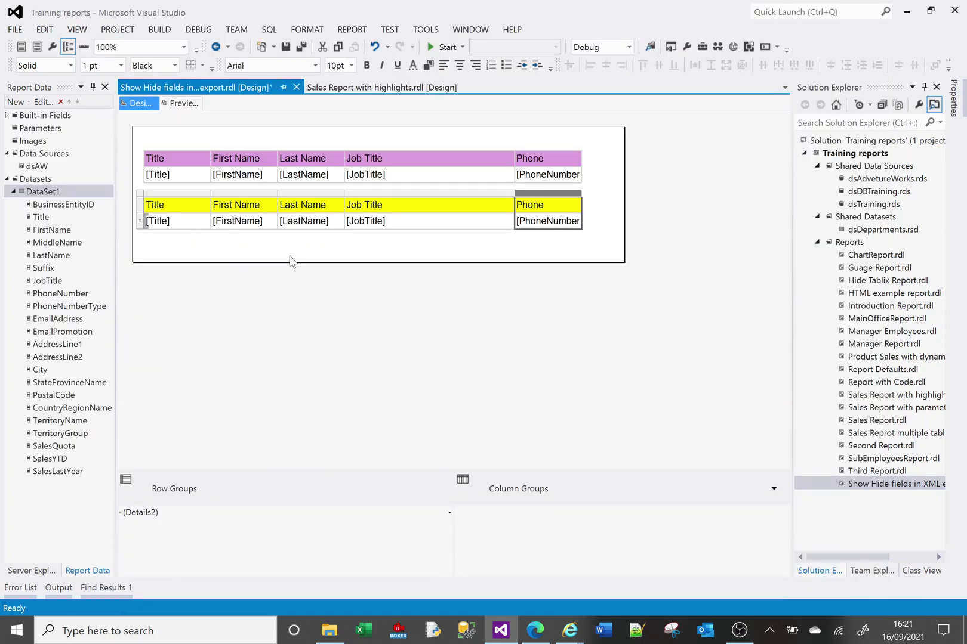
pyautogui.click(180, 103)
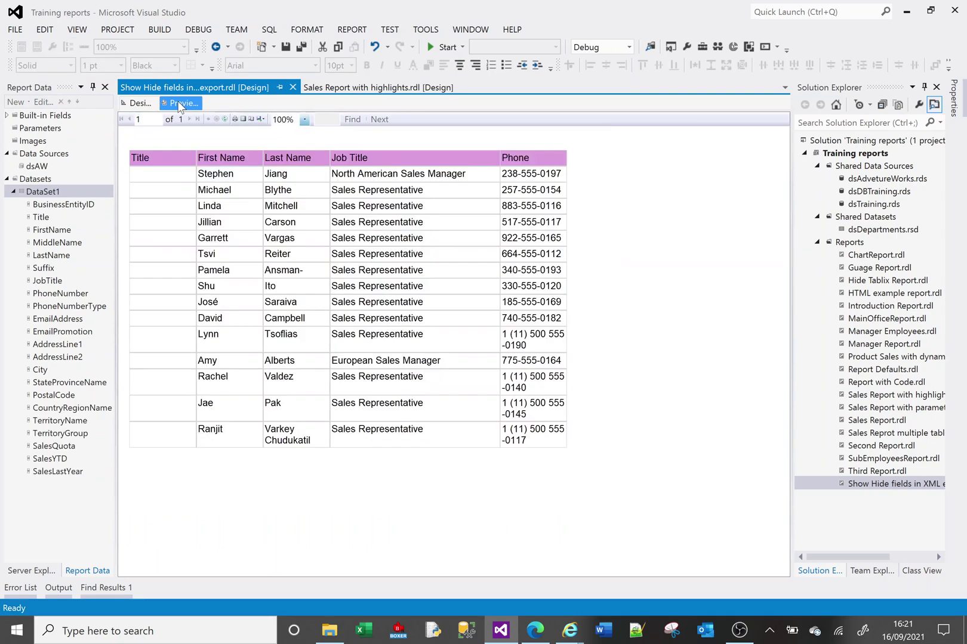
# - Back in Design, reopen the yellow table's Tablix Properties and set its visibility to Show
pyautogui.click(142, 104)
pyautogui.click(538, 193)
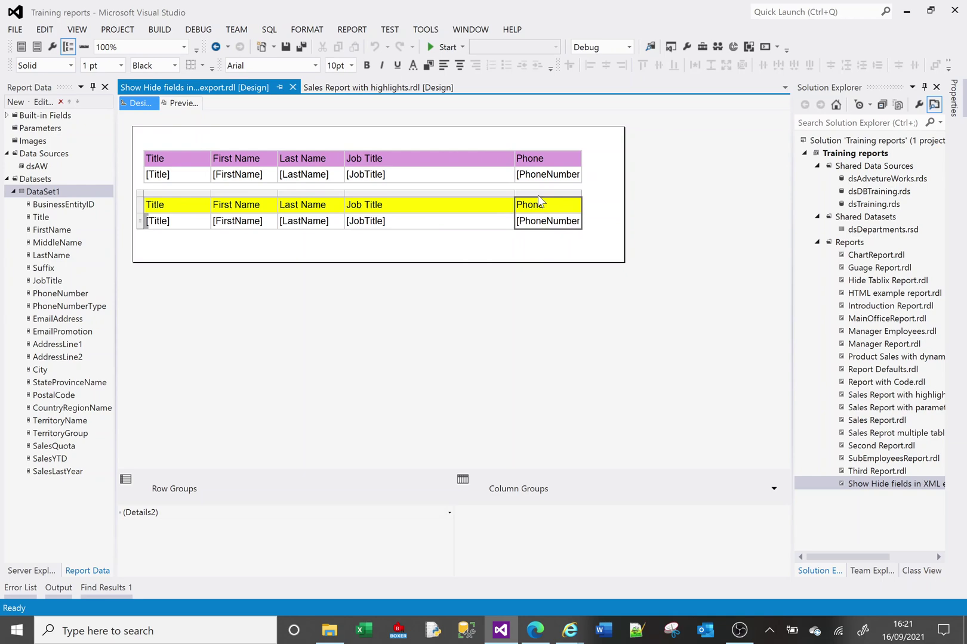
pyautogui.rightClick(536, 192)
pyautogui.click(583, 239)
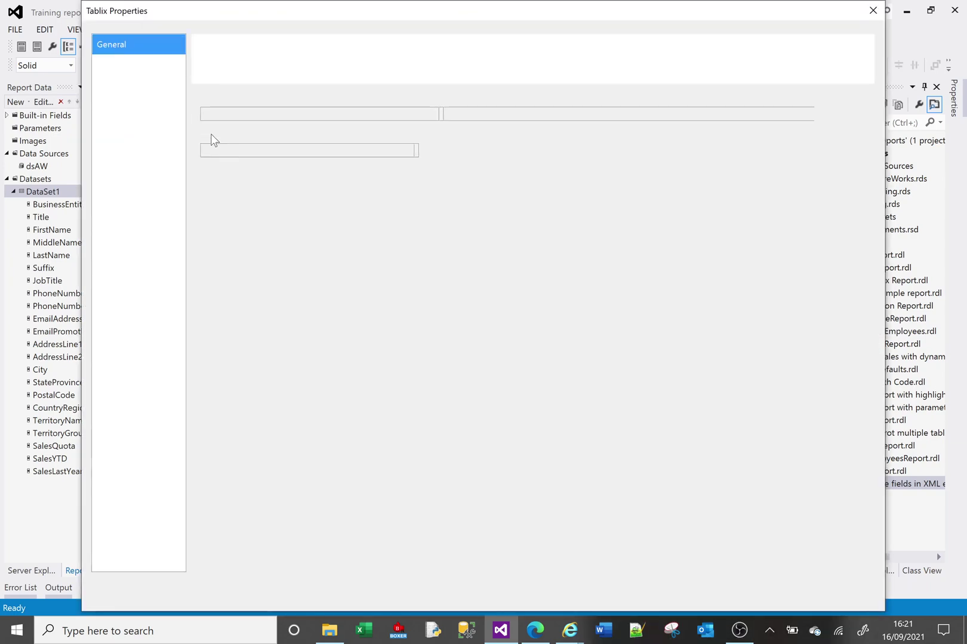
pyautogui.click(129, 66)
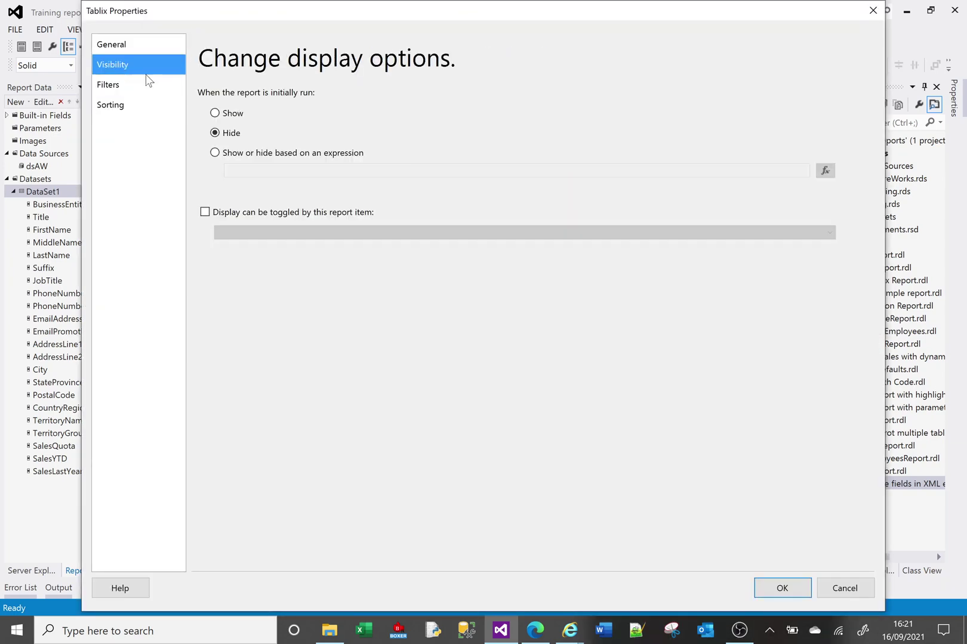
pyautogui.click(215, 114)
# - Keep the yellow table shown, set its Phone column visibility to Hide, and check the preview
pyautogui.click(782, 588)
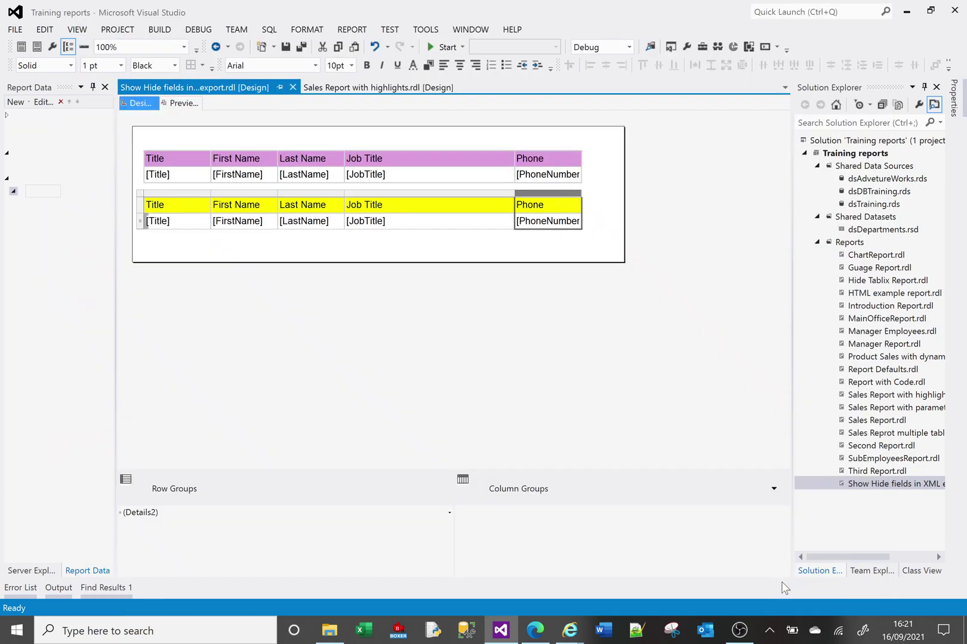
pyautogui.rightClick(556, 192)
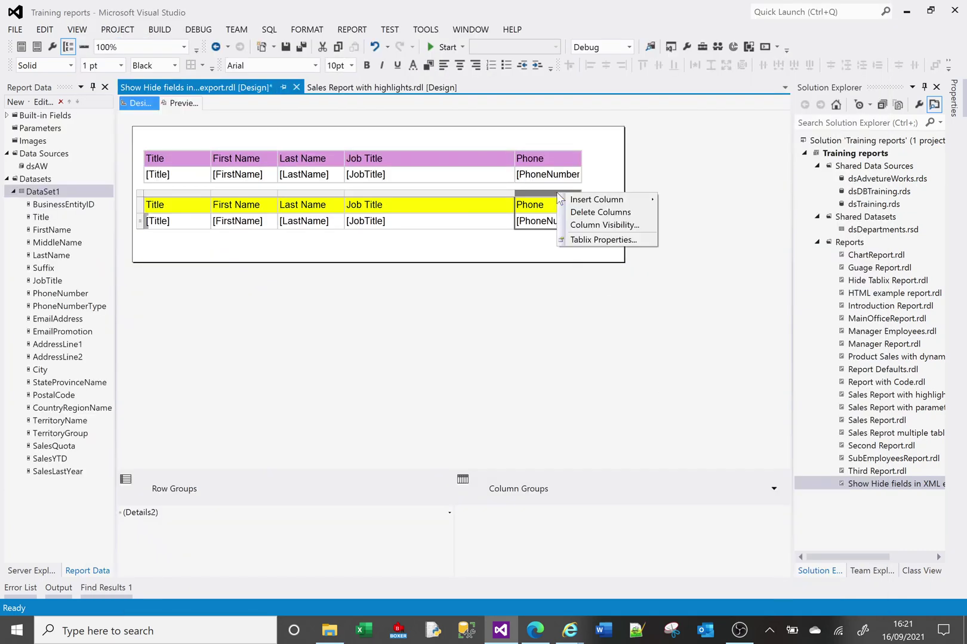
pyautogui.click(597, 227)
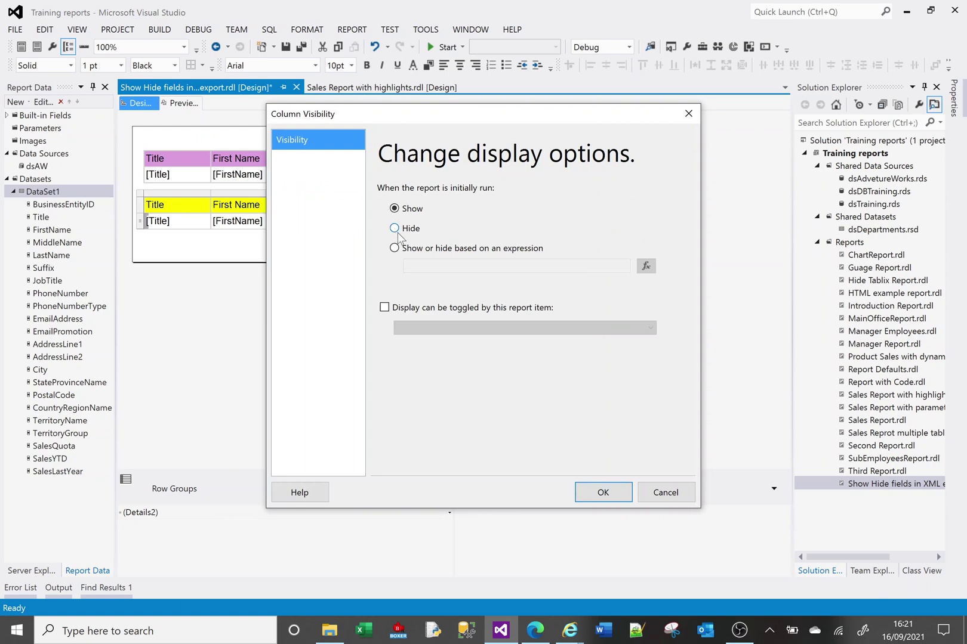
pyautogui.click(394, 228)
pyautogui.click(602, 493)
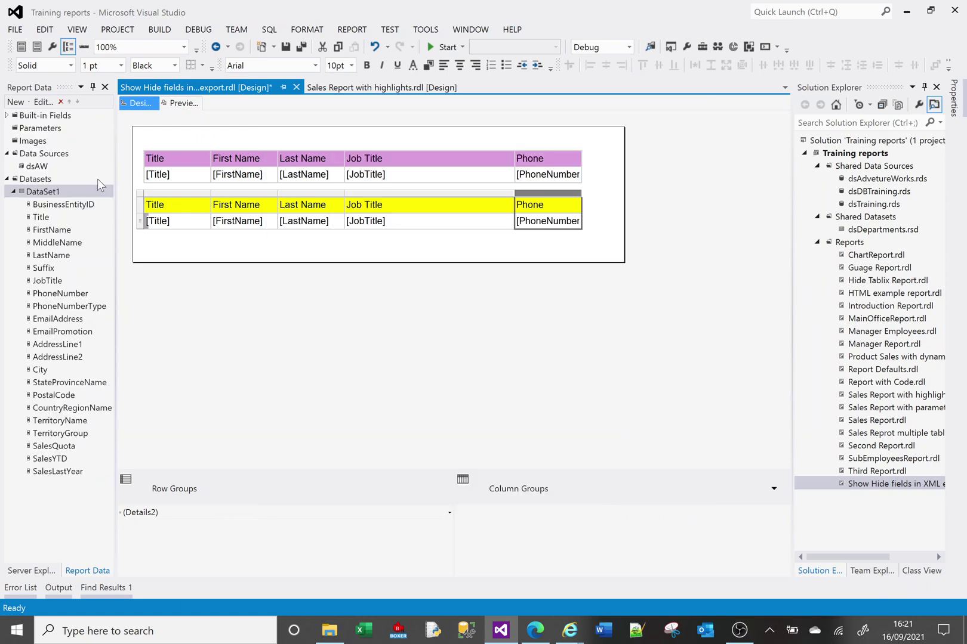
pyautogui.click(177, 102)
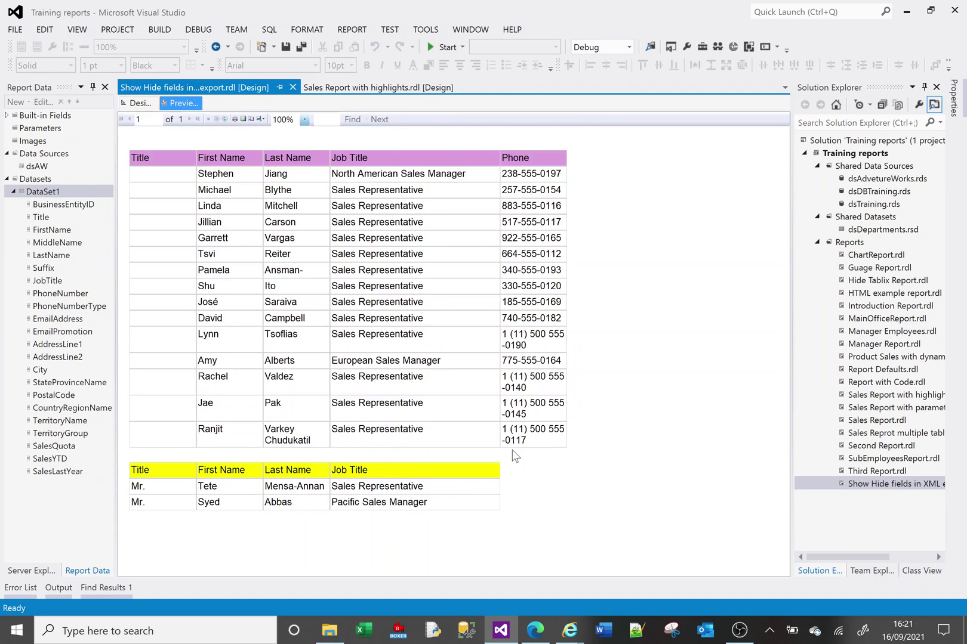
pyautogui.click(133, 105)
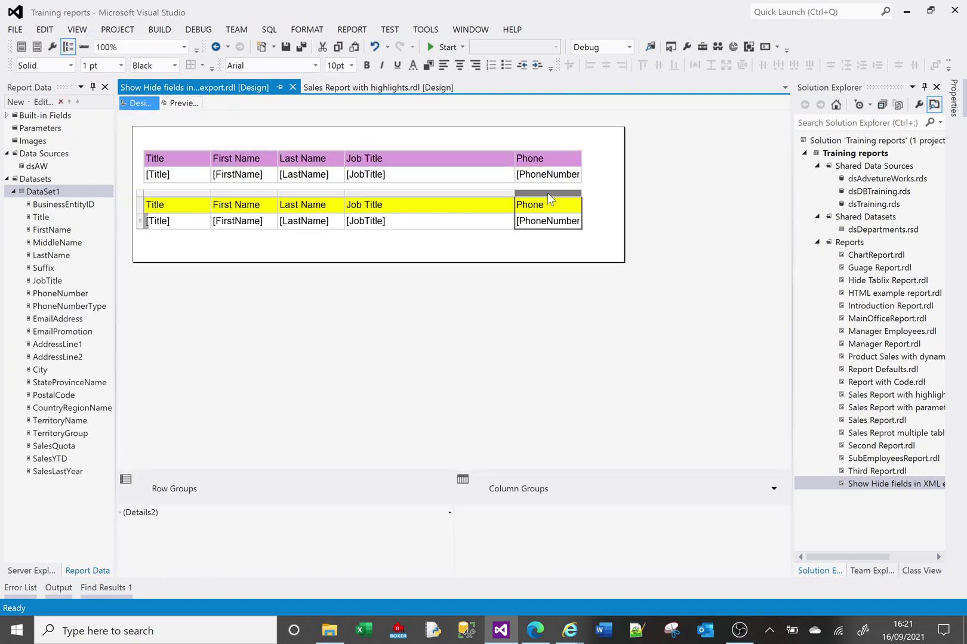
# - Set the bottom table's Phone column DataElementOutput to Output and preview the report
pyautogui.click(548, 194)
pyautogui.click(955, 97)
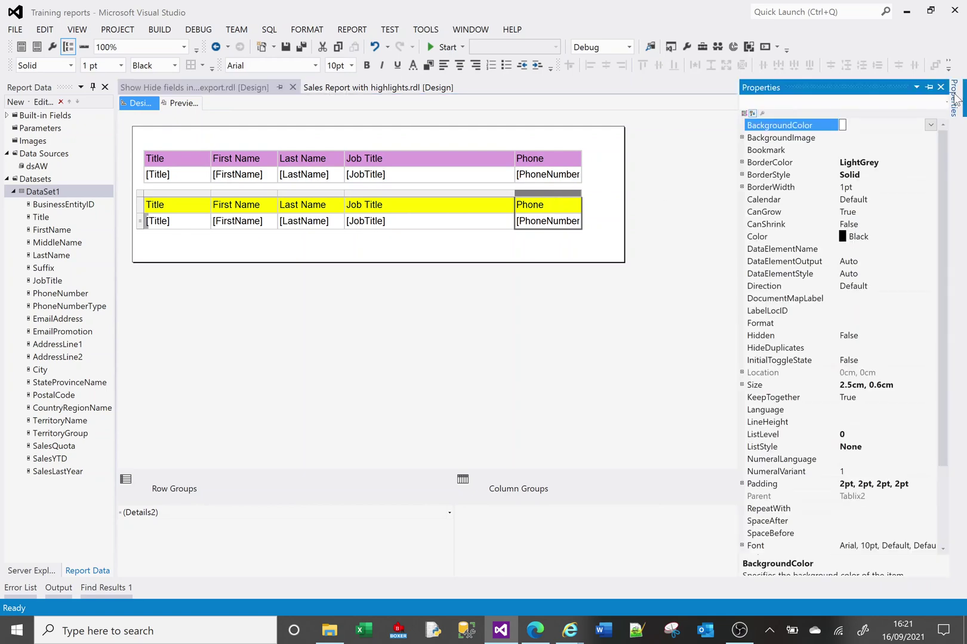
pyautogui.click(873, 263)
pyautogui.click(931, 261)
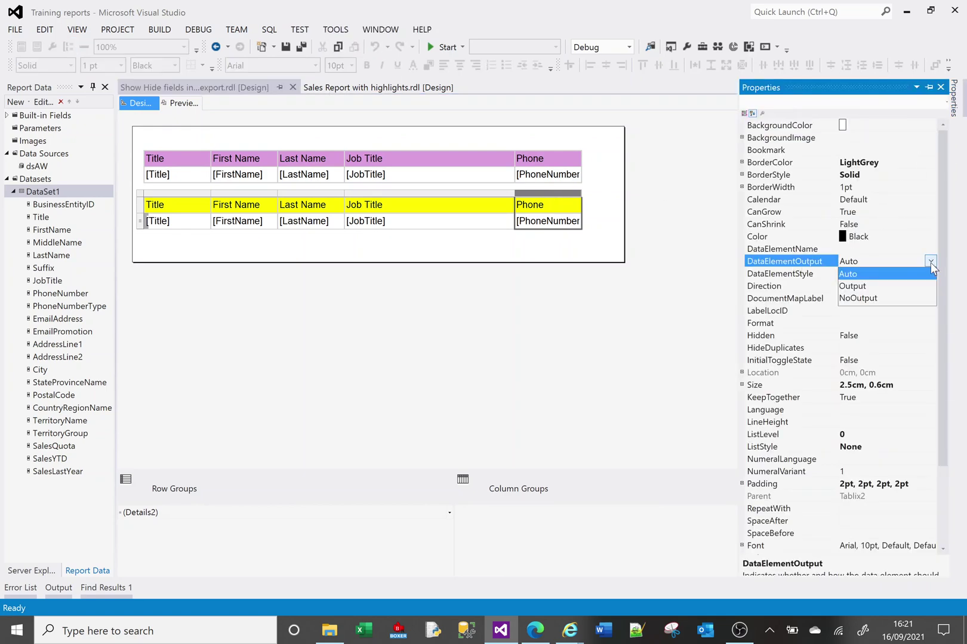
pyautogui.click(865, 287)
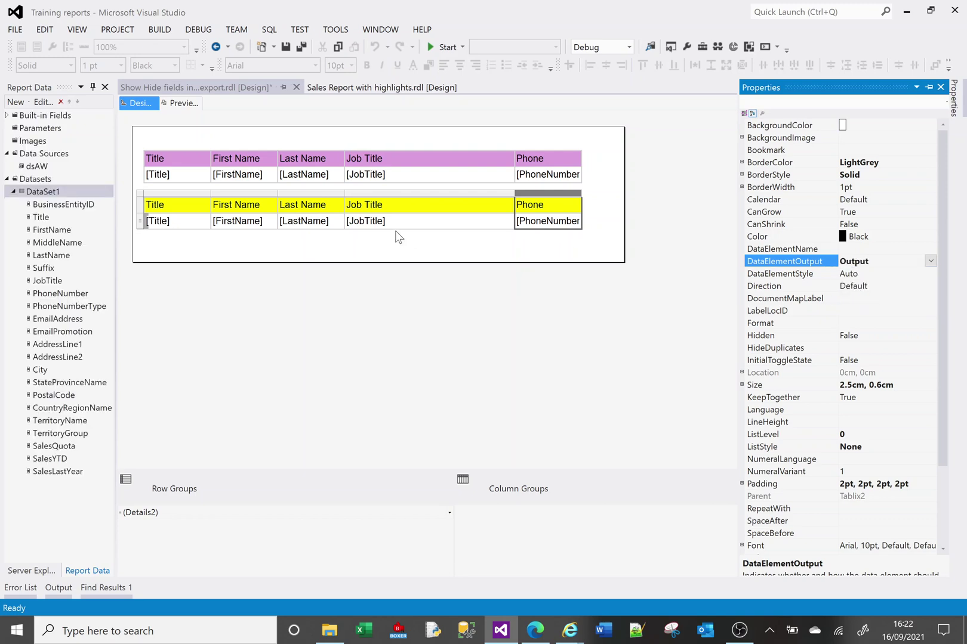
pyautogui.click(188, 106)
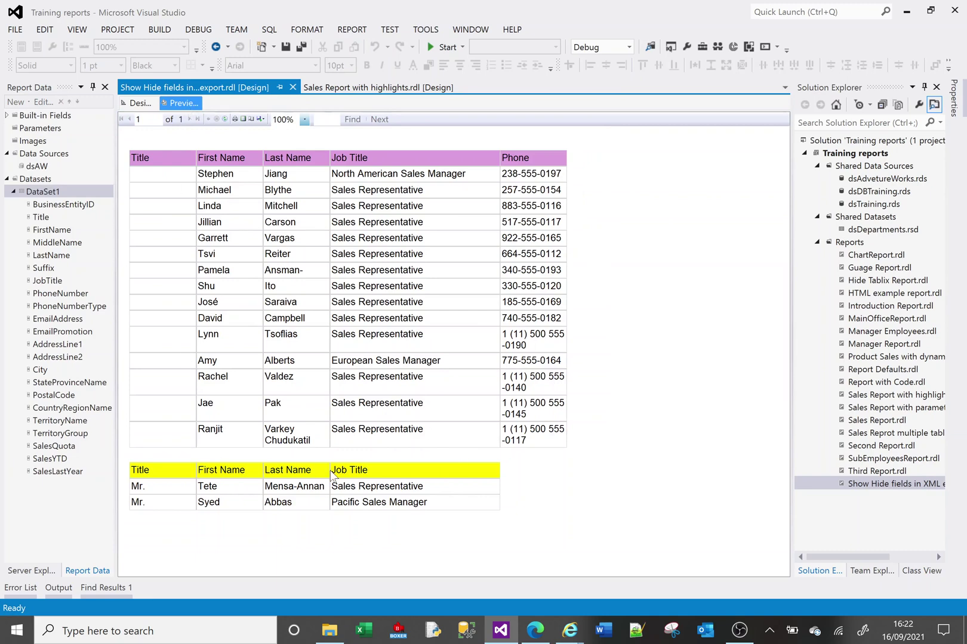
# - Export the report as XML data, saved as 'Show Hide fields in XML export v4.xml'
pyautogui.click(262, 119)
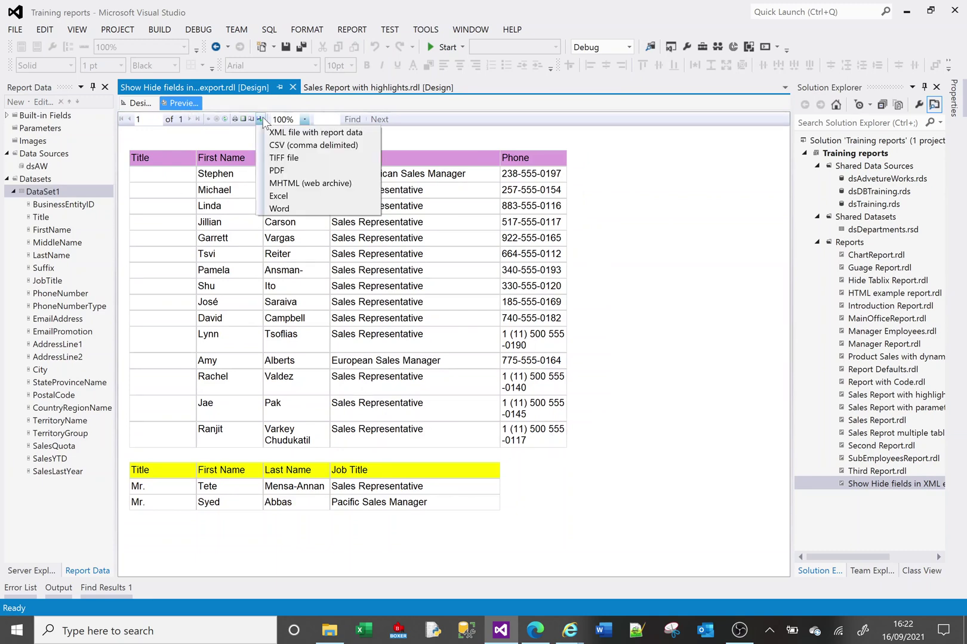
pyautogui.click(276, 131)
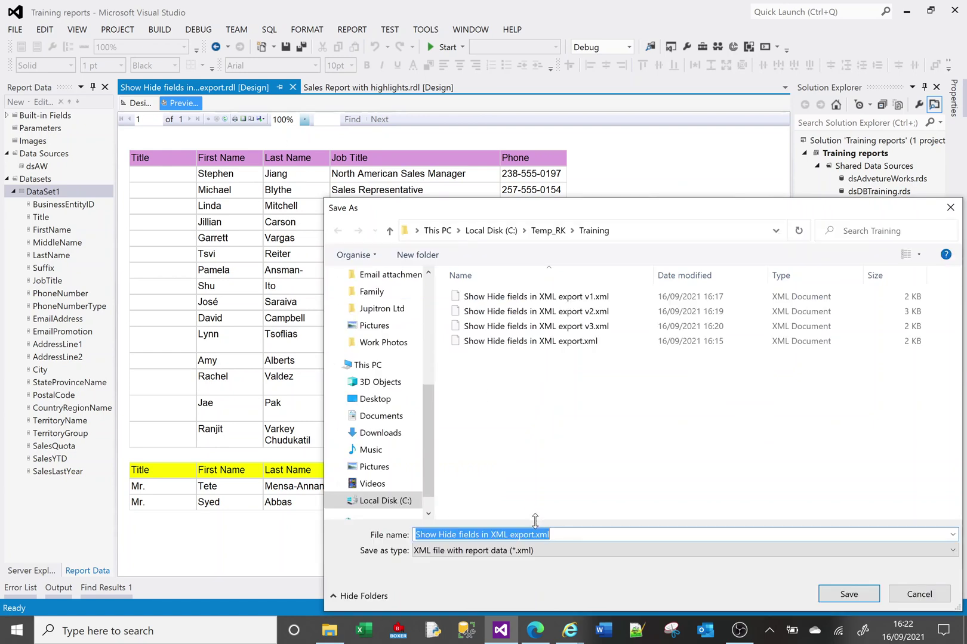
pyautogui.press('End')
pyautogui.press('Left')
pyautogui.press('Left')
pyautogui.press('Left')
pyautogui.press('Left')
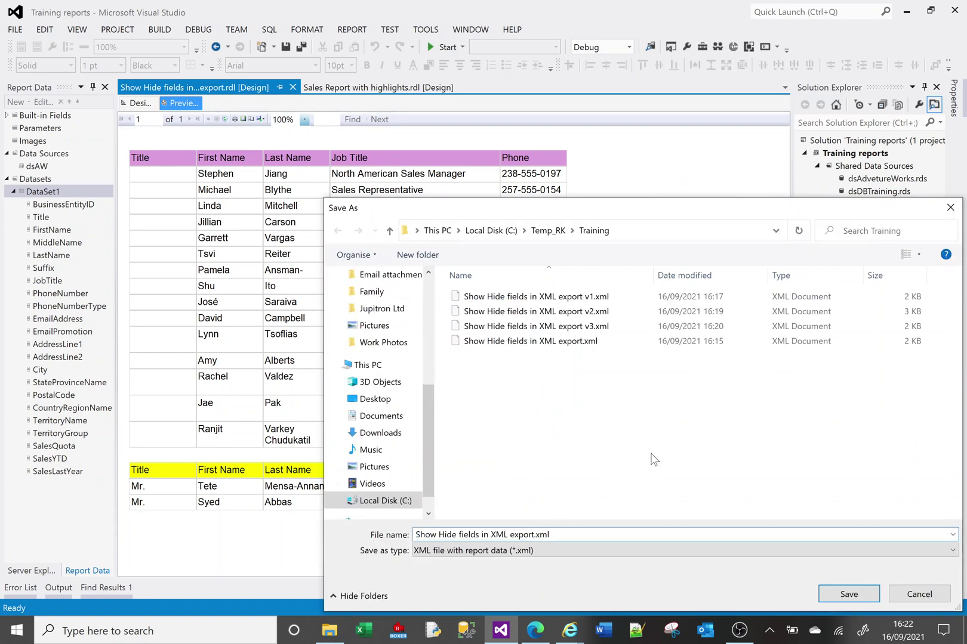
pyautogui.write('v4')
pyautogui.click(849, 594)
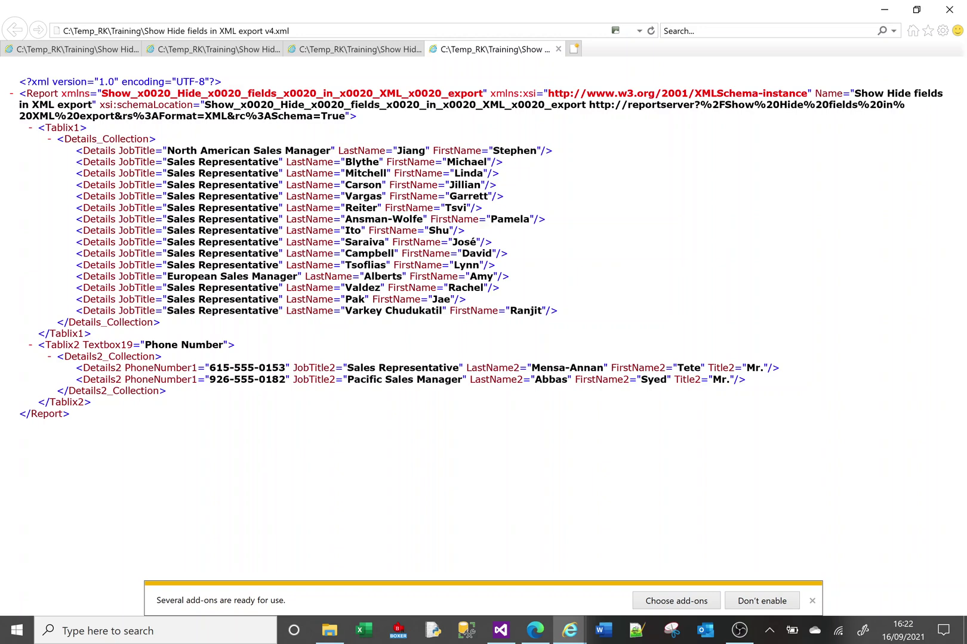
# - Return to Design view and inspect the Phone column's DataElementOutput, leaving it at Output
pyautogui.click(883, 10)
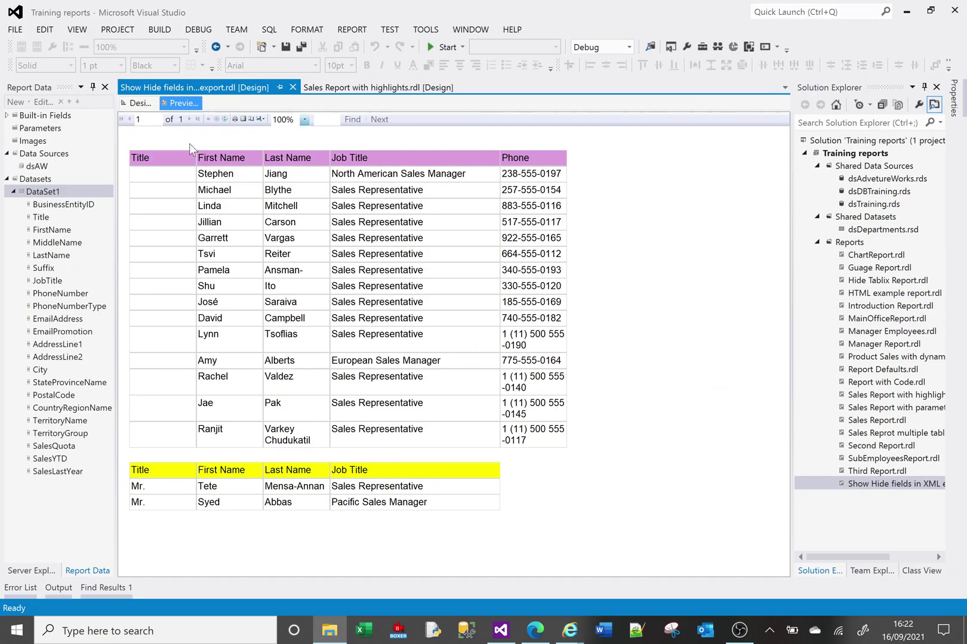
pyautogui.click(137, 104)
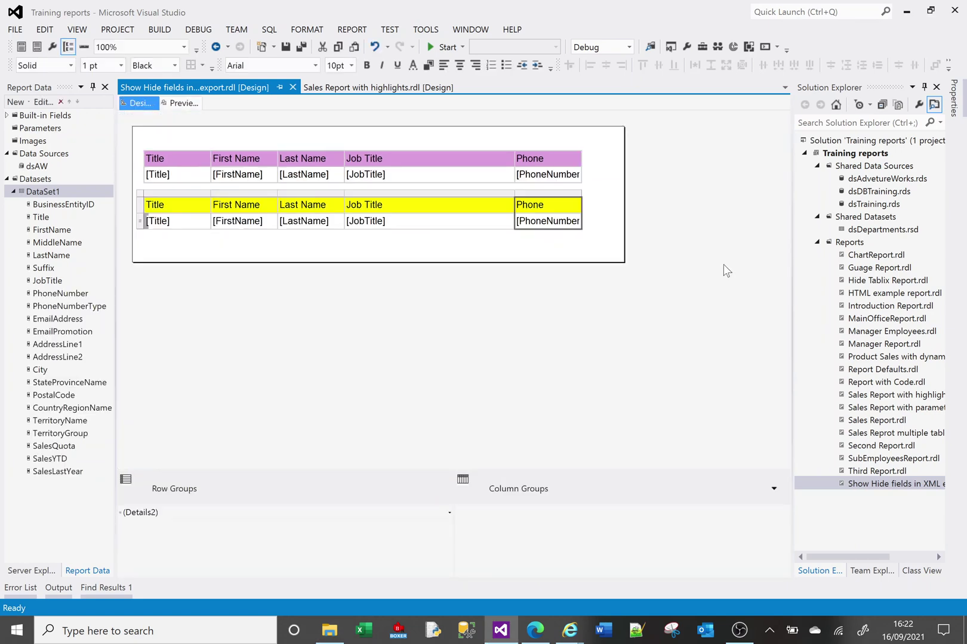
pyautogui.click(958, 103)
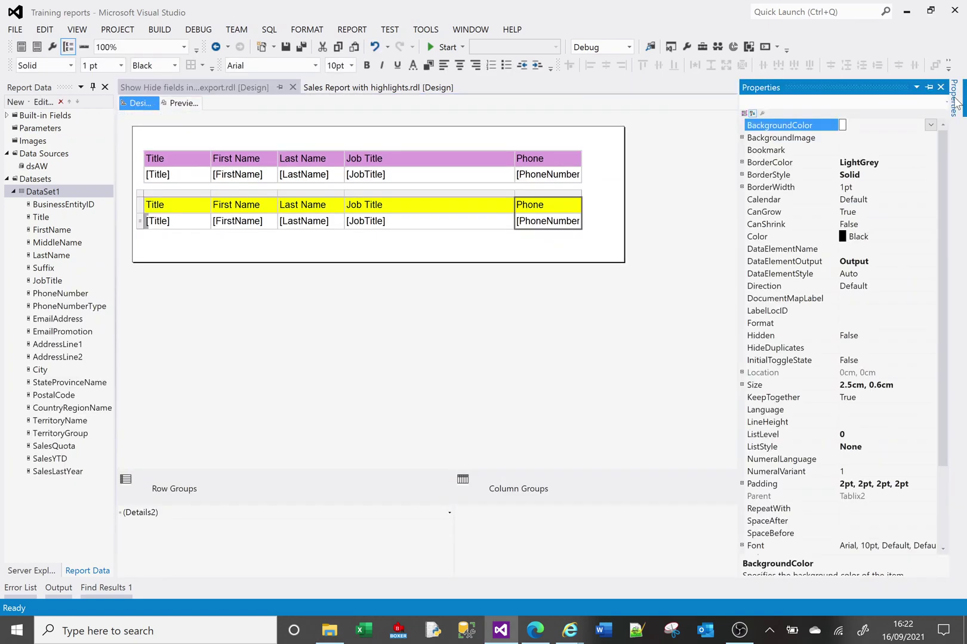
pyautogui.click(931, 261)
pyautogui.click(930, 261)
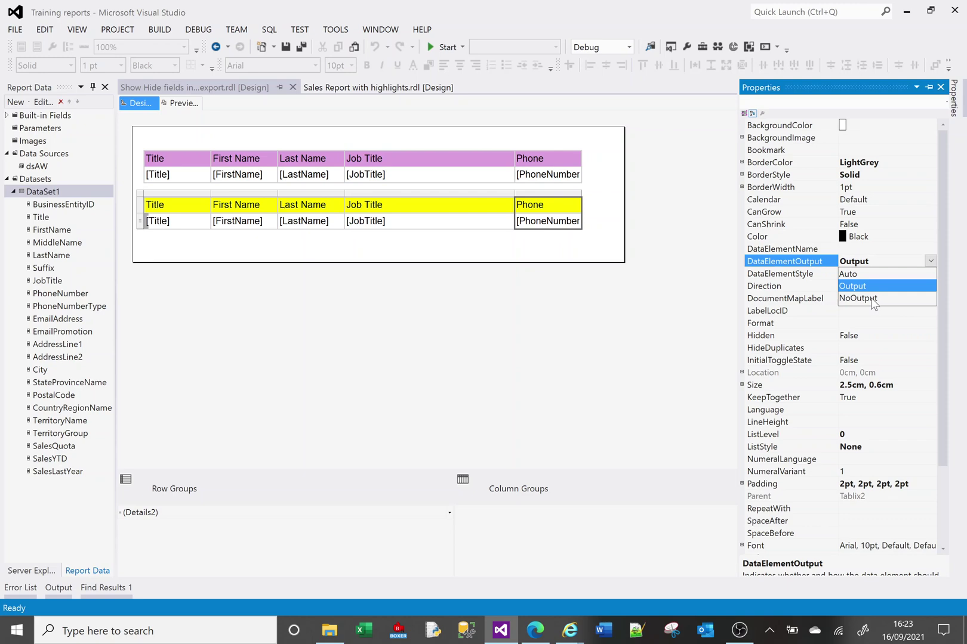
pyautogui.click(592, 206)
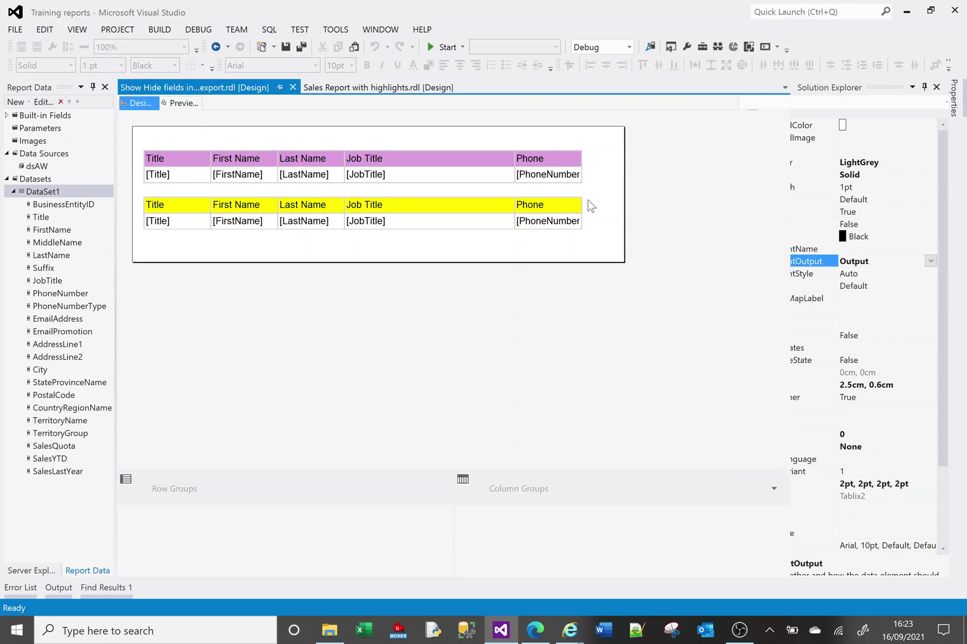
# - Set the whole Tablix2 table's DataElementOutput to NoOutput and preview the report
pyautogui.click(544, 211)
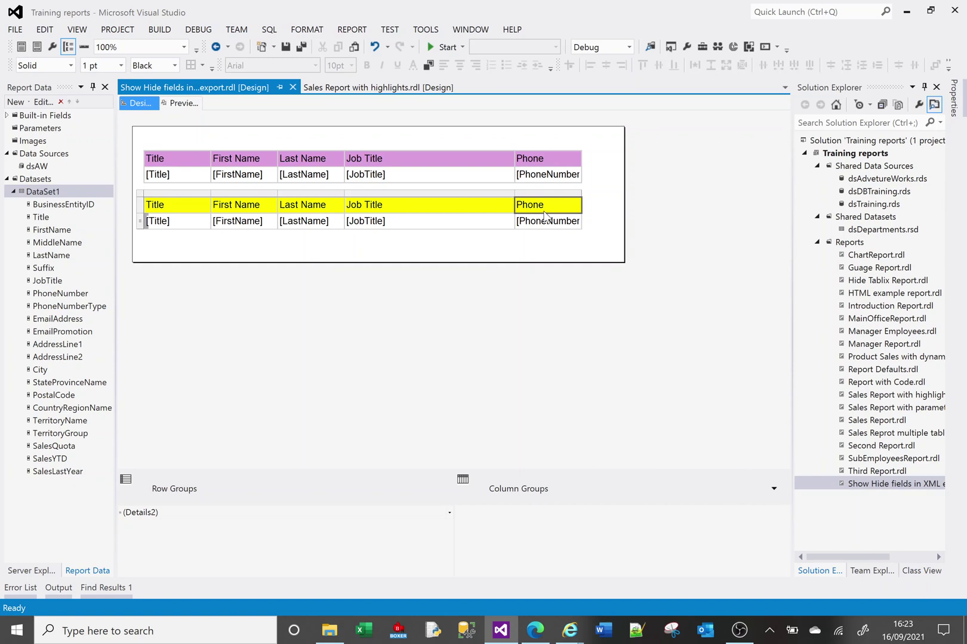
pyautogui.click(149, 202)
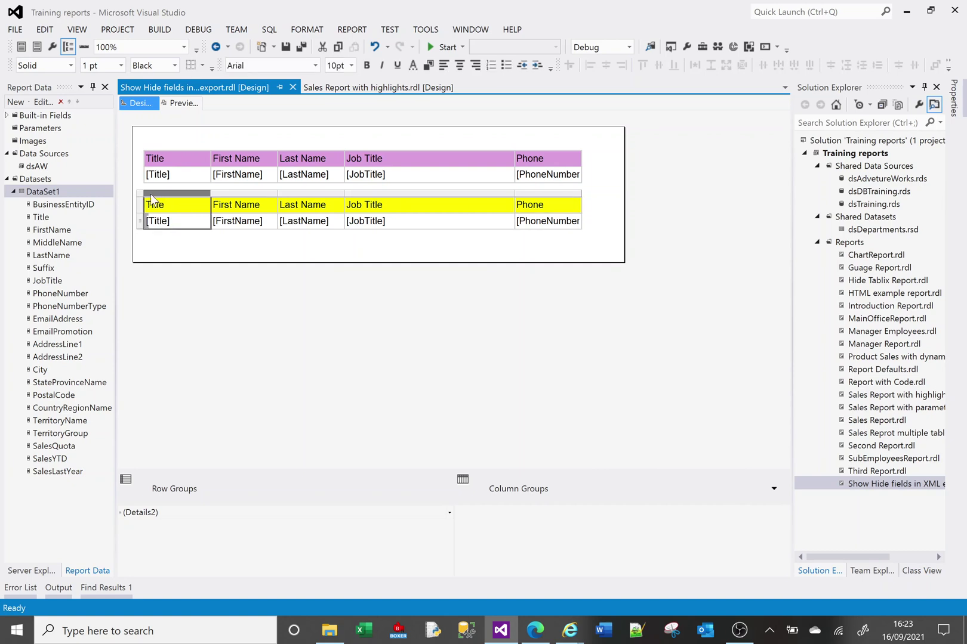
pyautogui.click(146, 196)
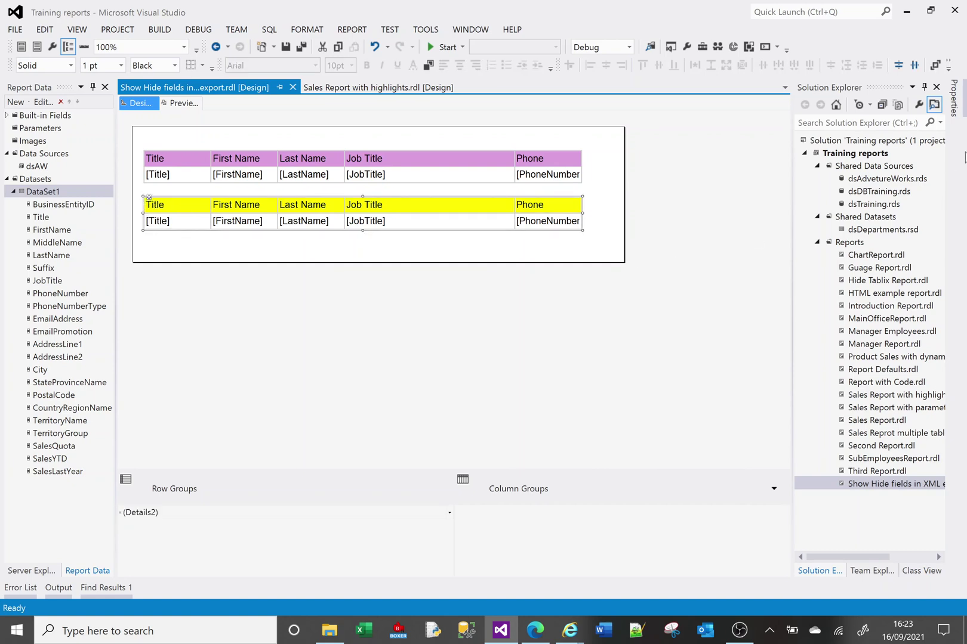
pyautogui.click(955, 99)
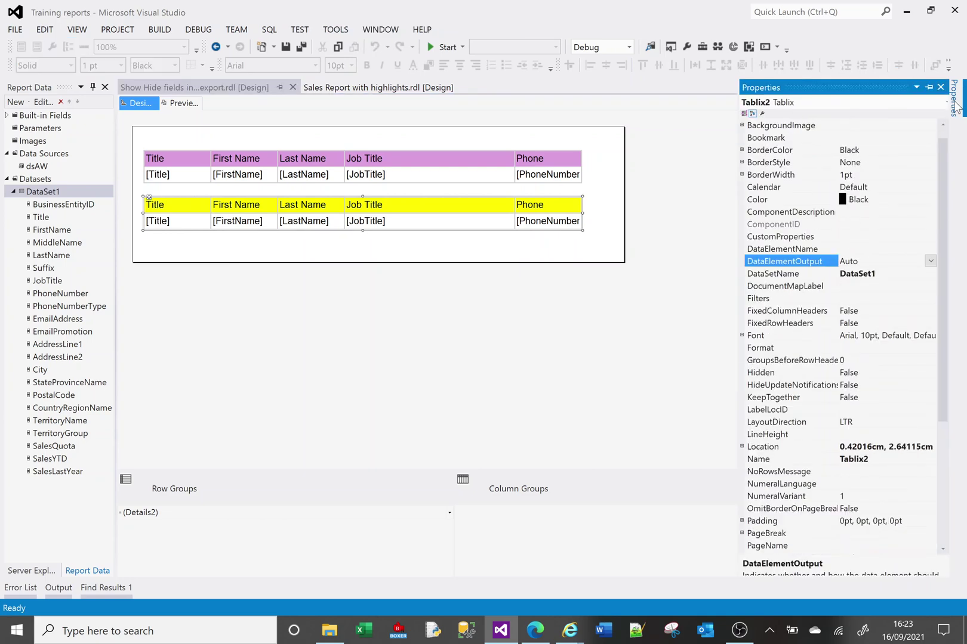
pyautogui.click(929, 262)
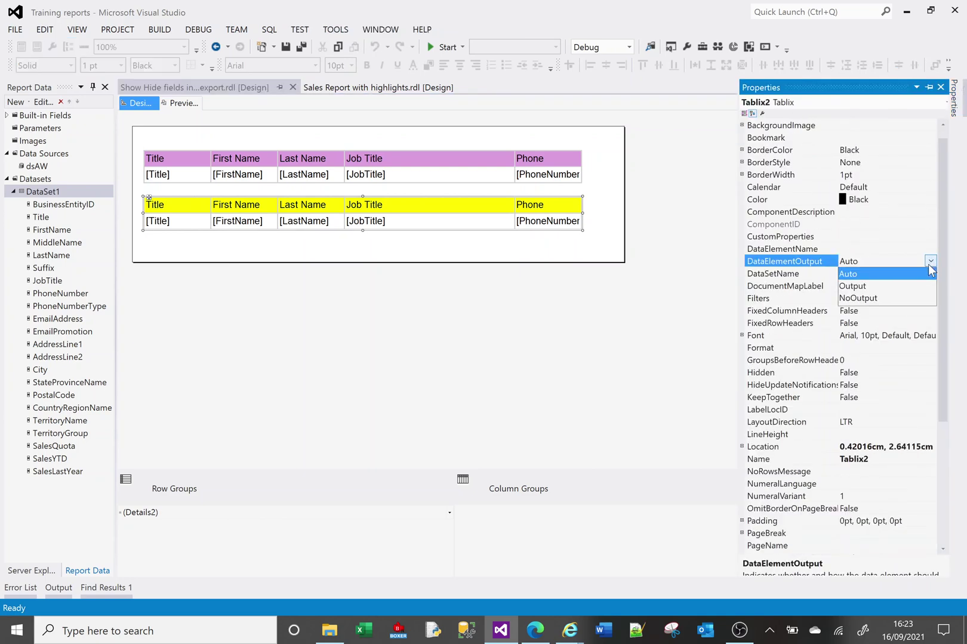
pyautogui.click(853, 298)
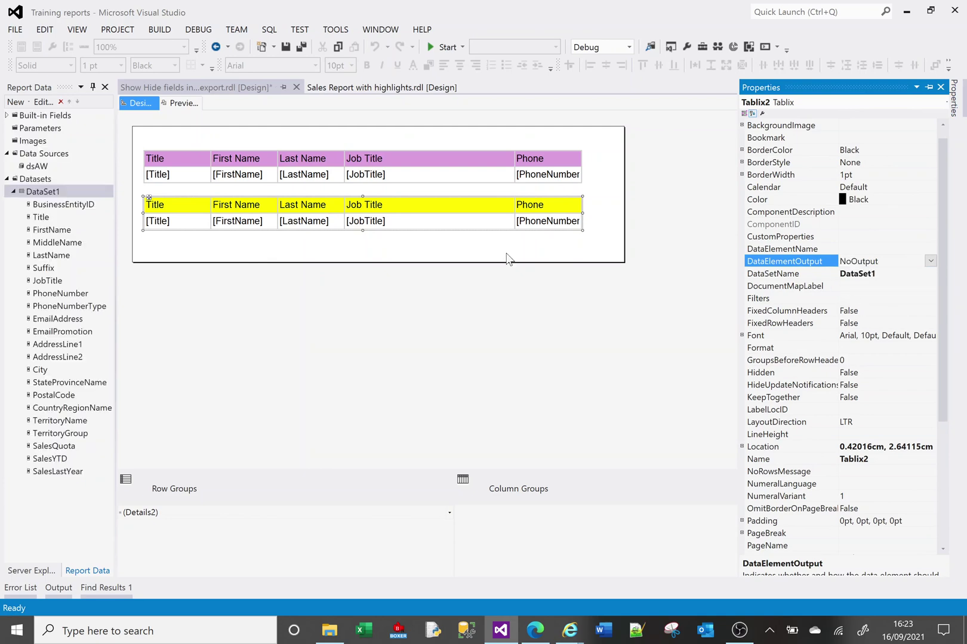
pyautogui.click(181, 104)
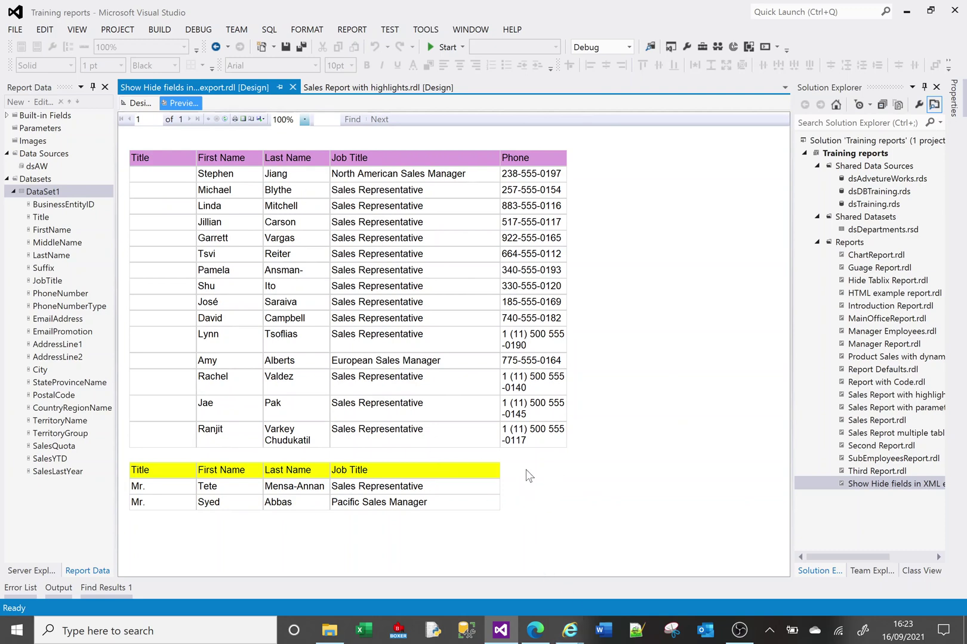
# - Export the report as XML data, saved as 'Show Hide fields in XML export v5.xml'
pyautogui.click(261, 119)
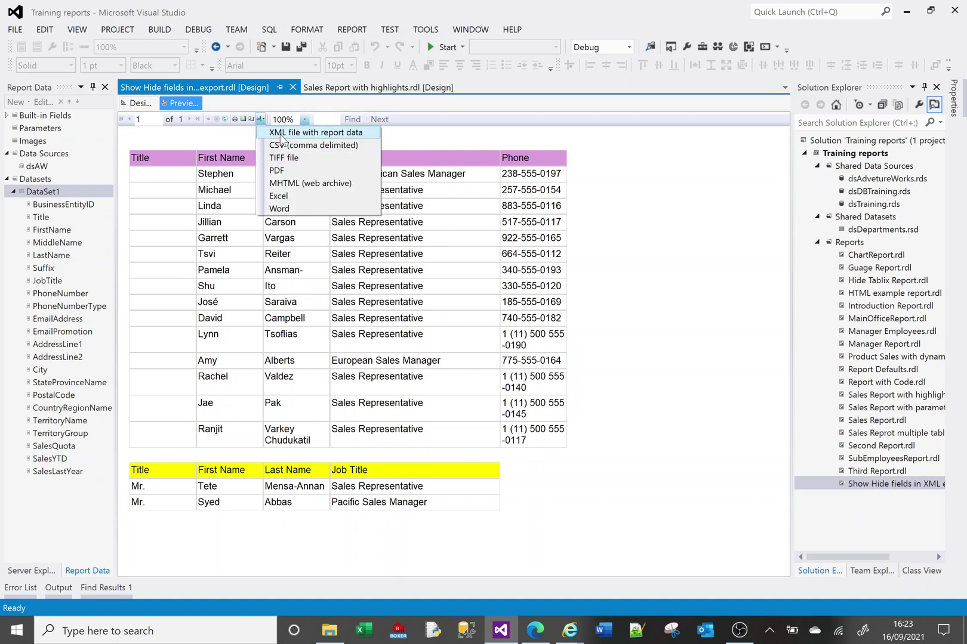
pyautogui.click(281, 137)
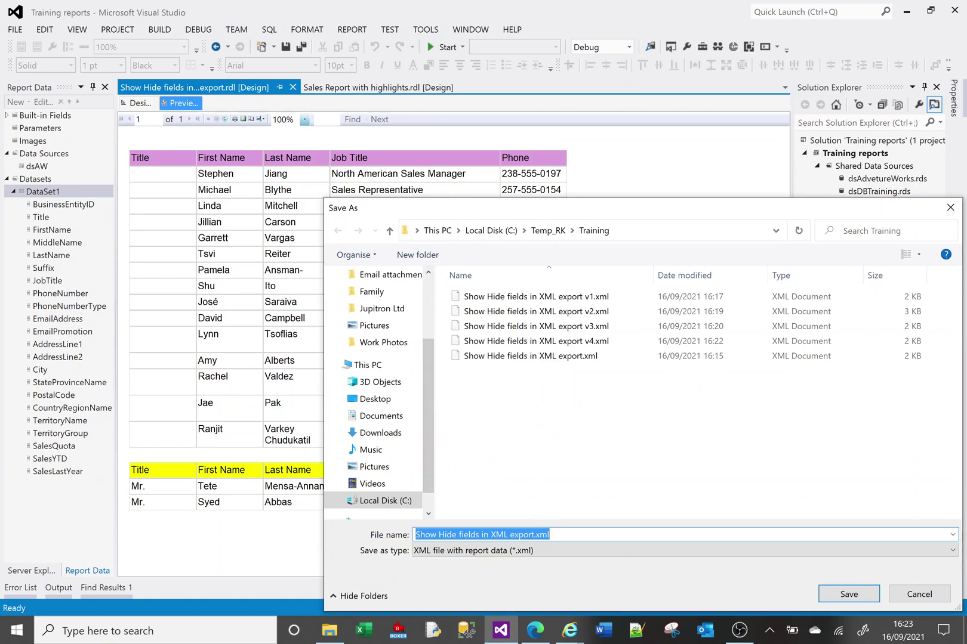
pyautogui.click(534, 535)
pyautogui.write('v5')
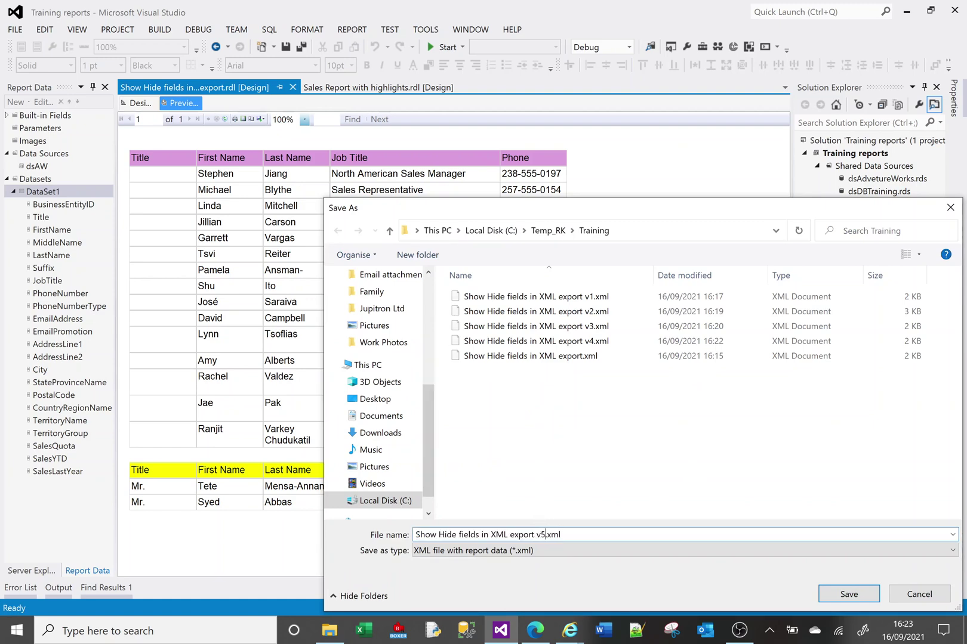
pyautogui.click(847, 595)
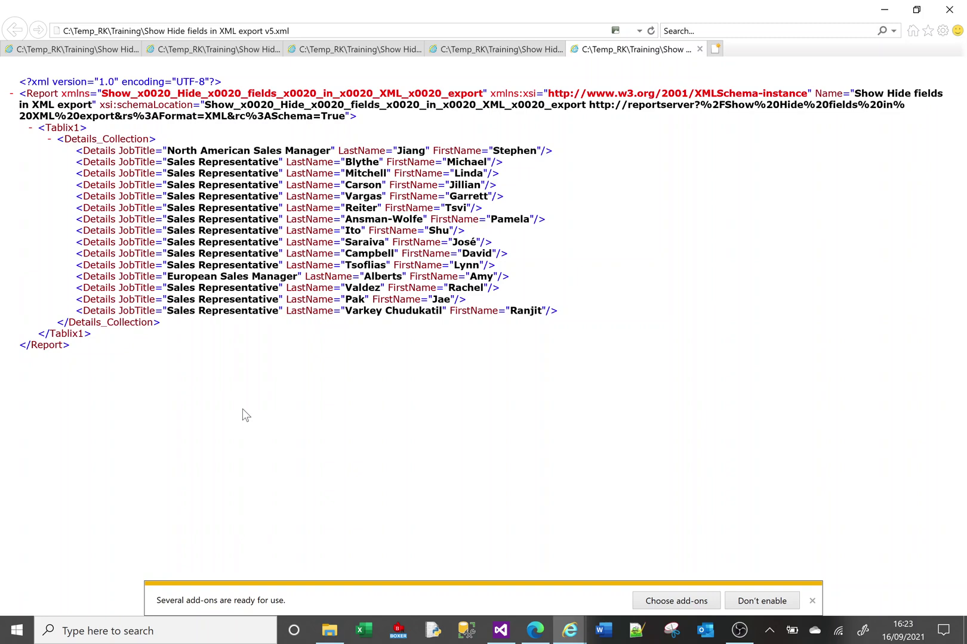
# - Go back to Design view and show Tablix2's properties with DataElementOutput at NoOutput
pyautogui.click(885, 10)
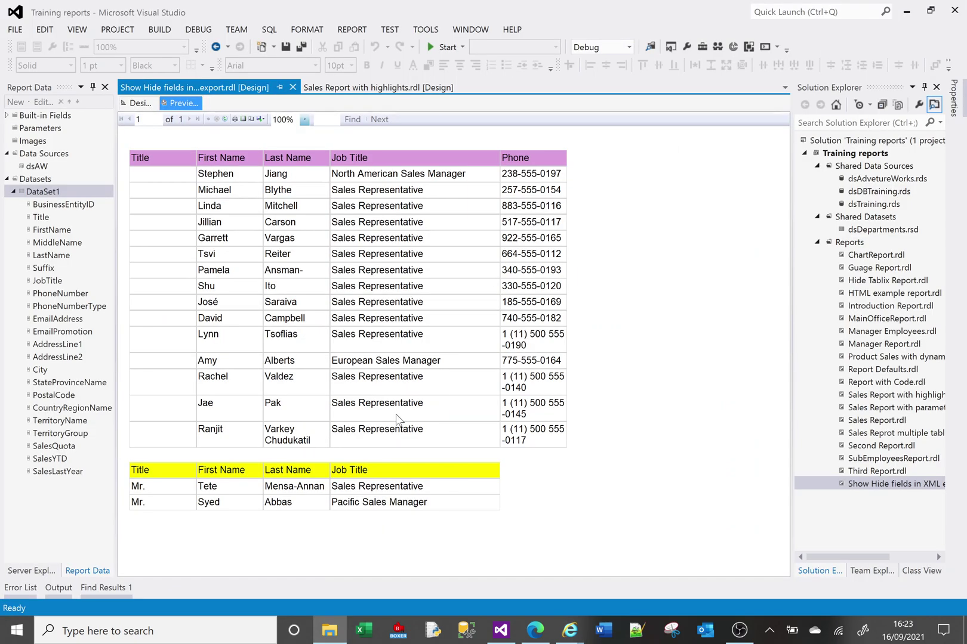
pyautogui.click(141, 104)
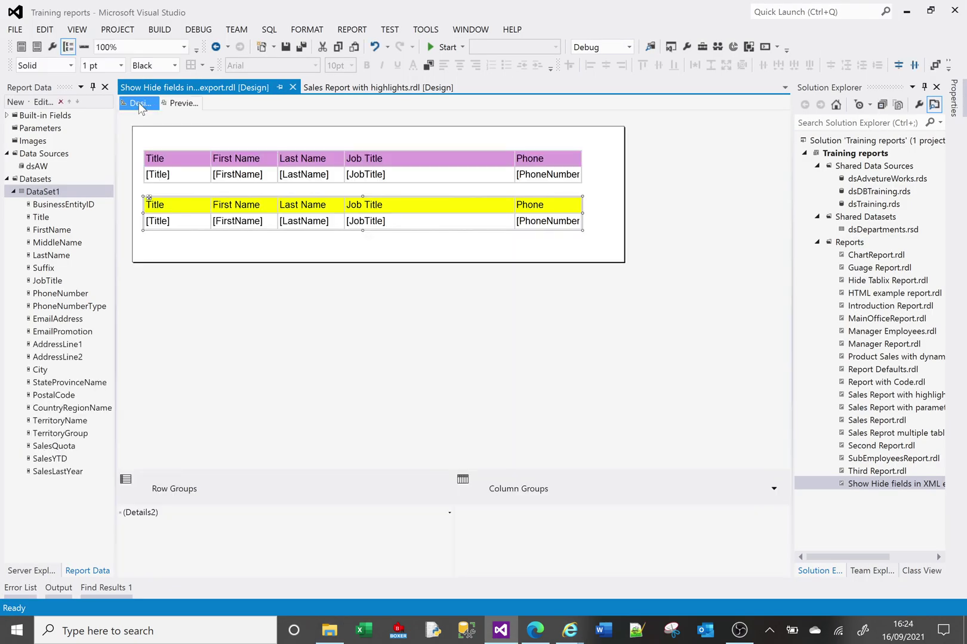
pyautogui.click(953, 114)
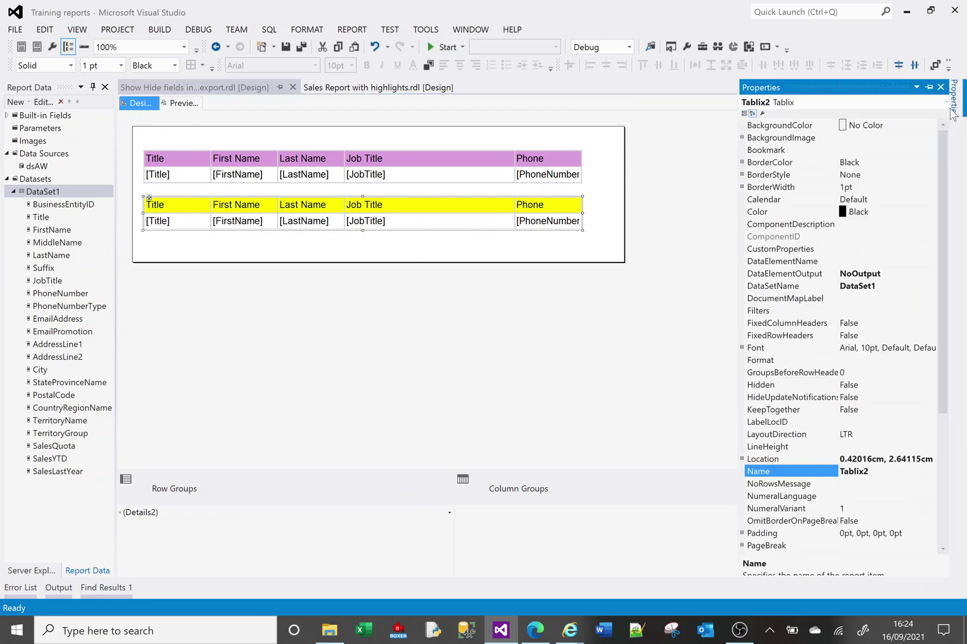